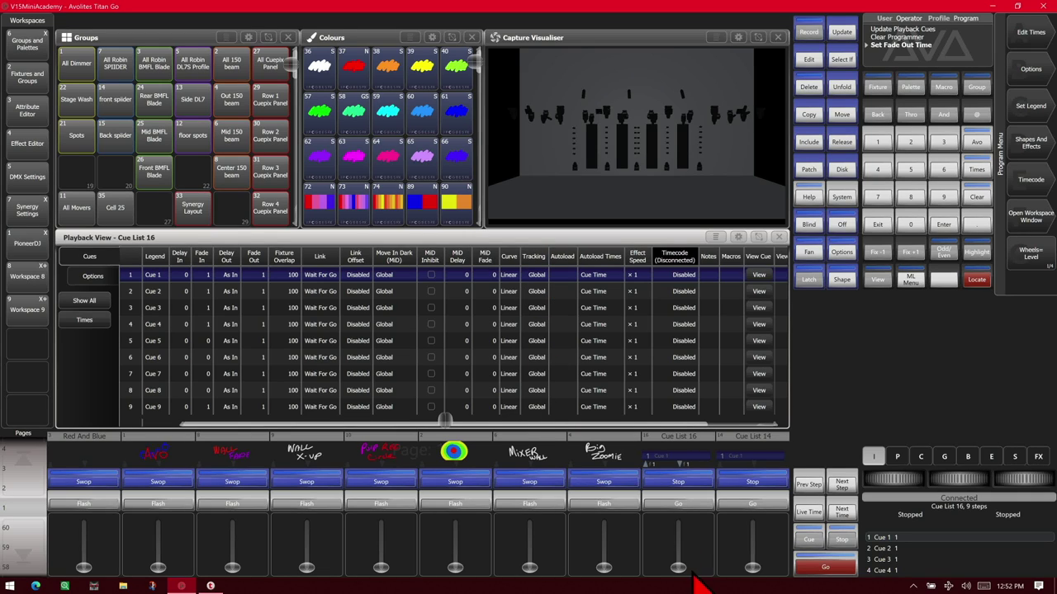
Step: Raise the Cue List 16 playback to full and run Cues 1 to 9 one at a time, looping back to Cue 1
drag(678, 565, 667, 487)
click(826, 568)
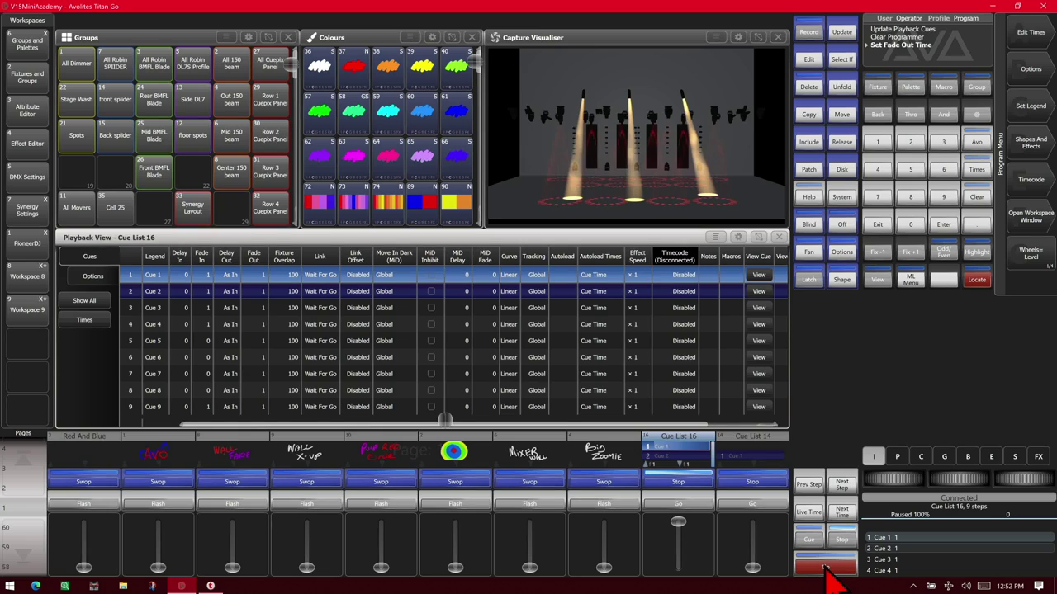
click(826, 567)
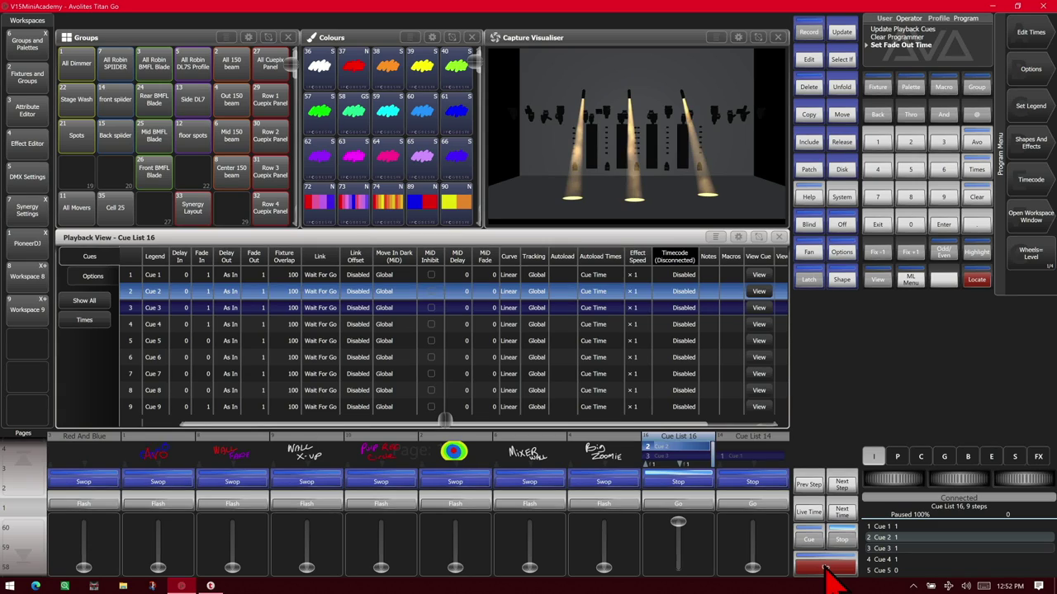
click(825, 567)
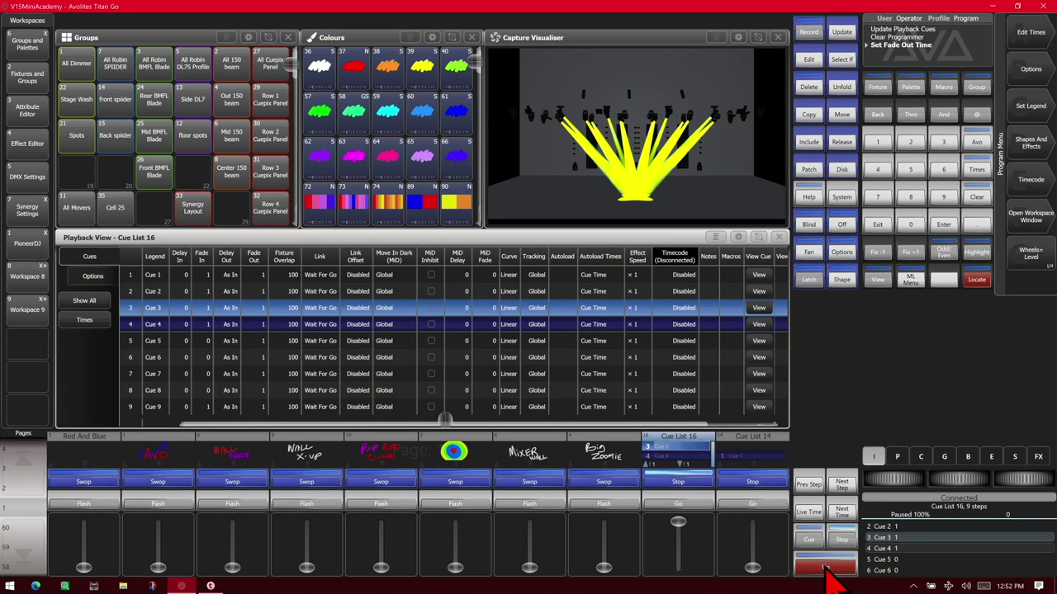
click(825, 567)
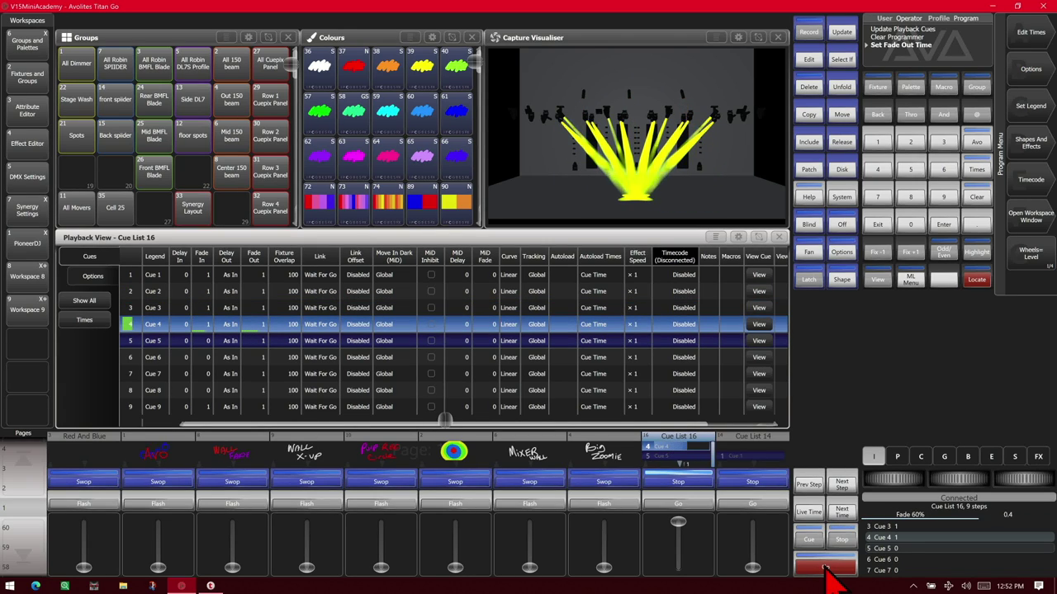
click(825, 568)
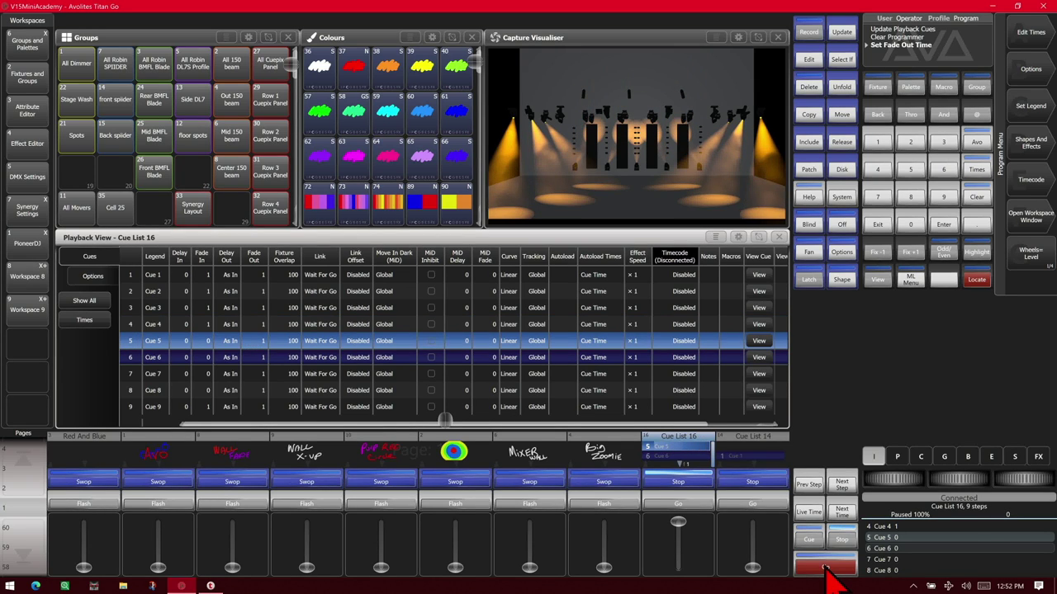
click(826, 567)
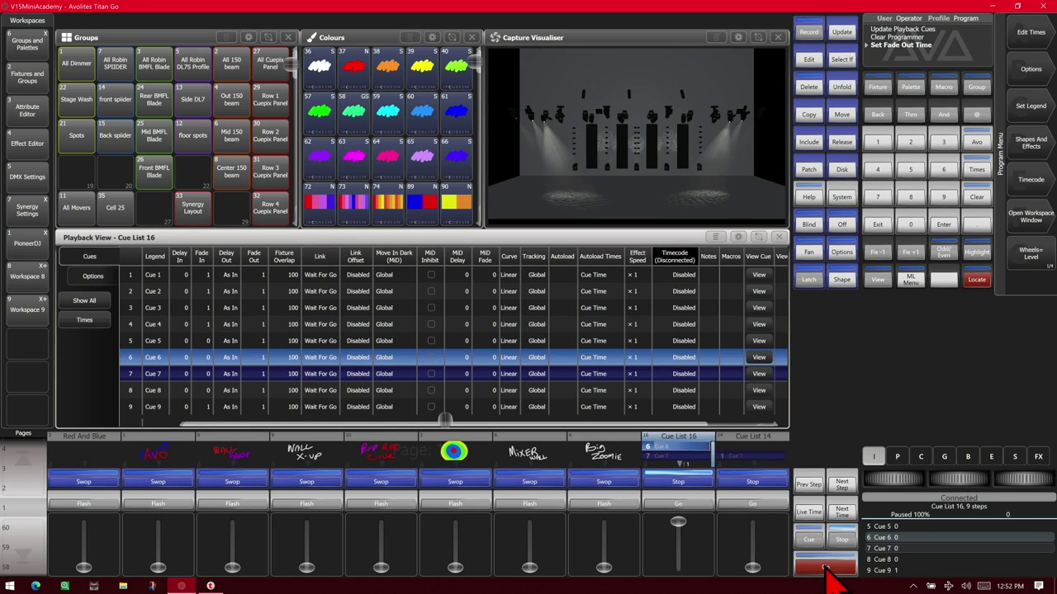
click(826, 567)
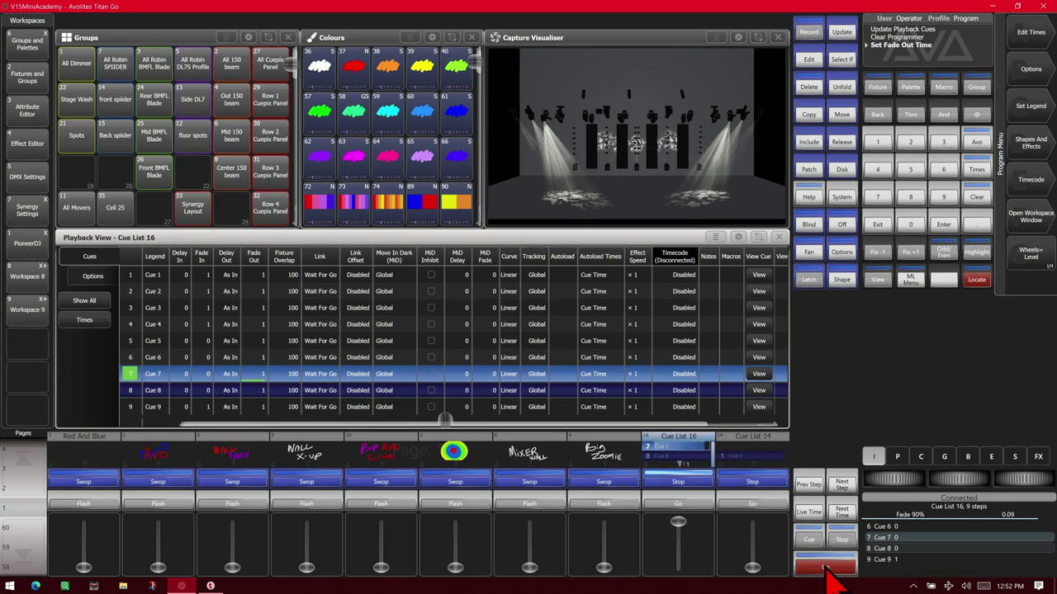
click(826, 567)
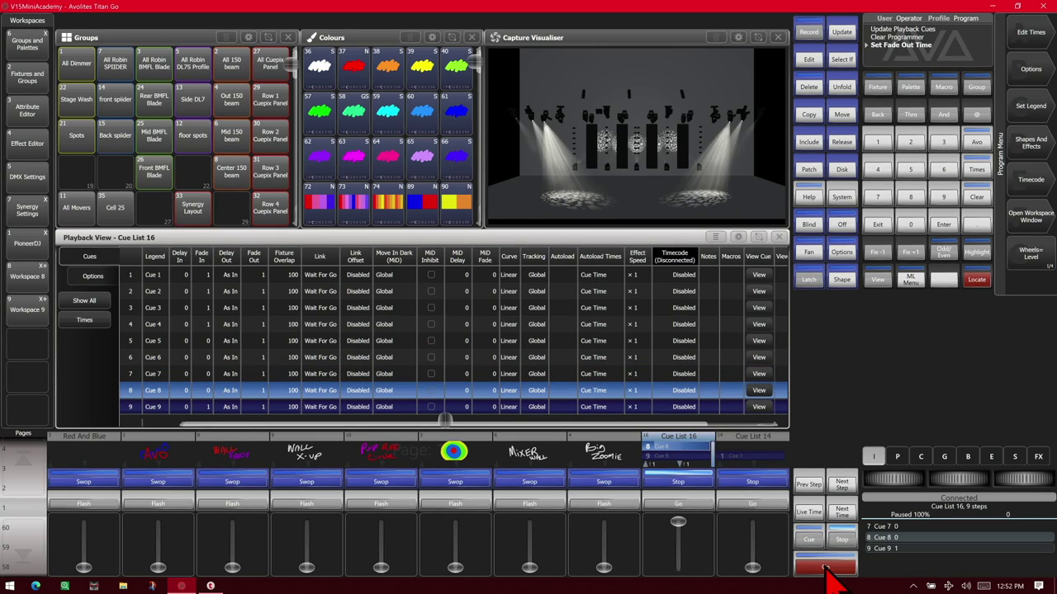
click(826, 567)
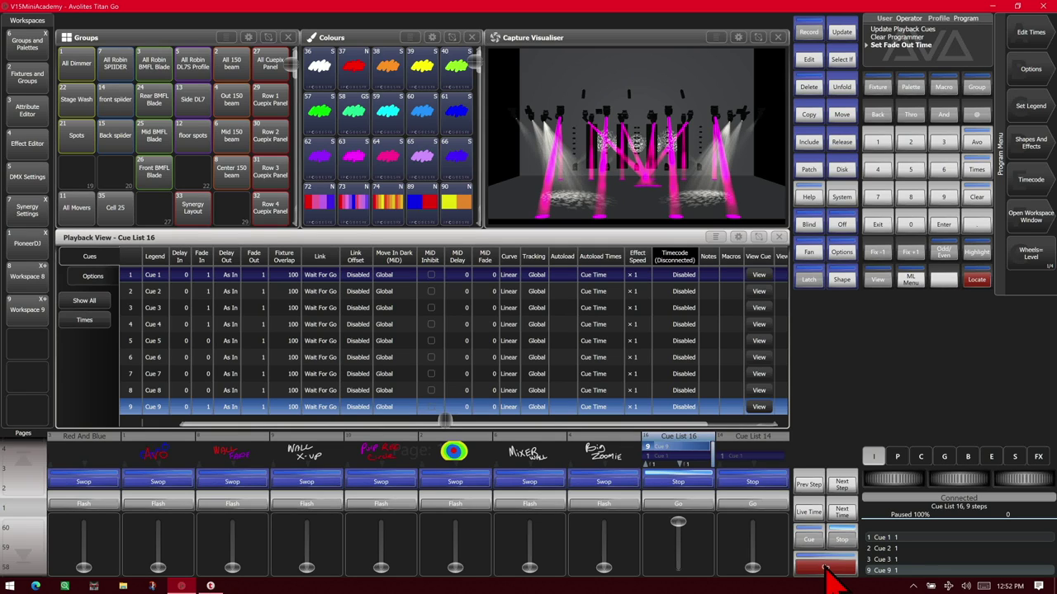
click(825, 567)
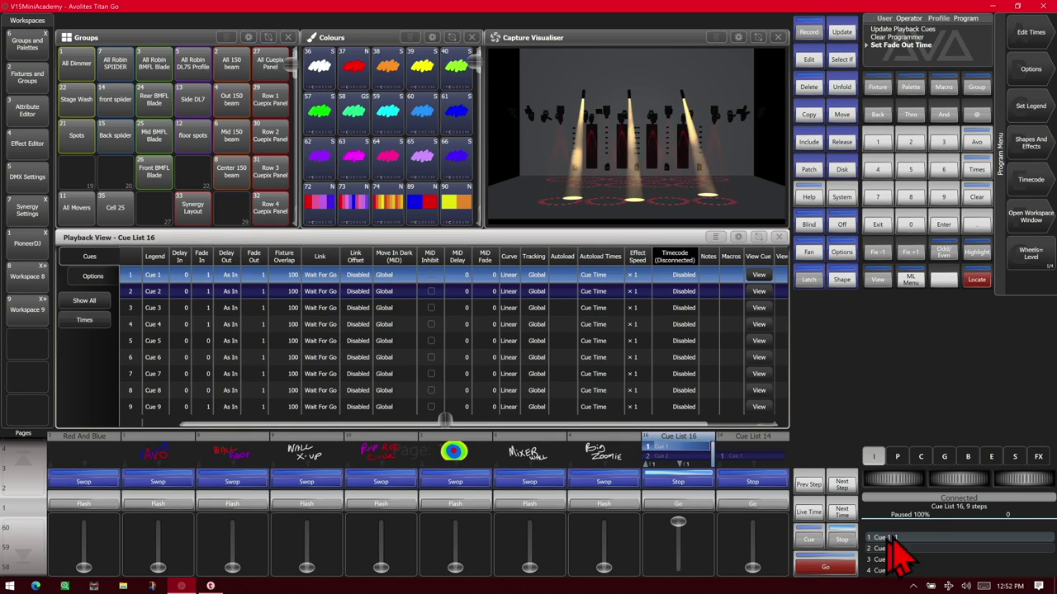
Step: Set Move In Dark to Early in the playback options of Cue List 16 and return to the cue view
click(1030, 79)
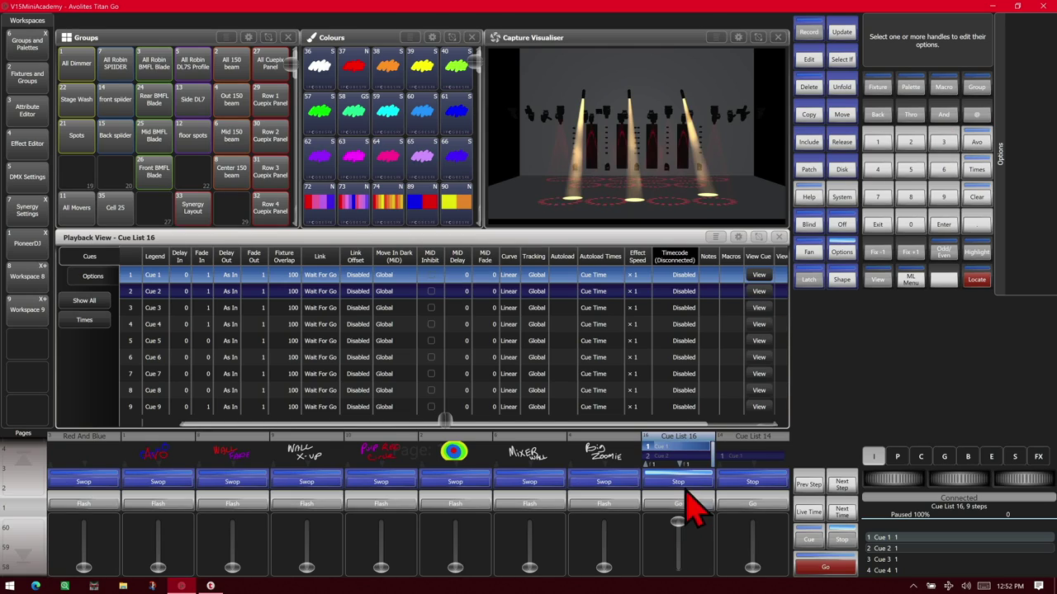
click(689, 487)
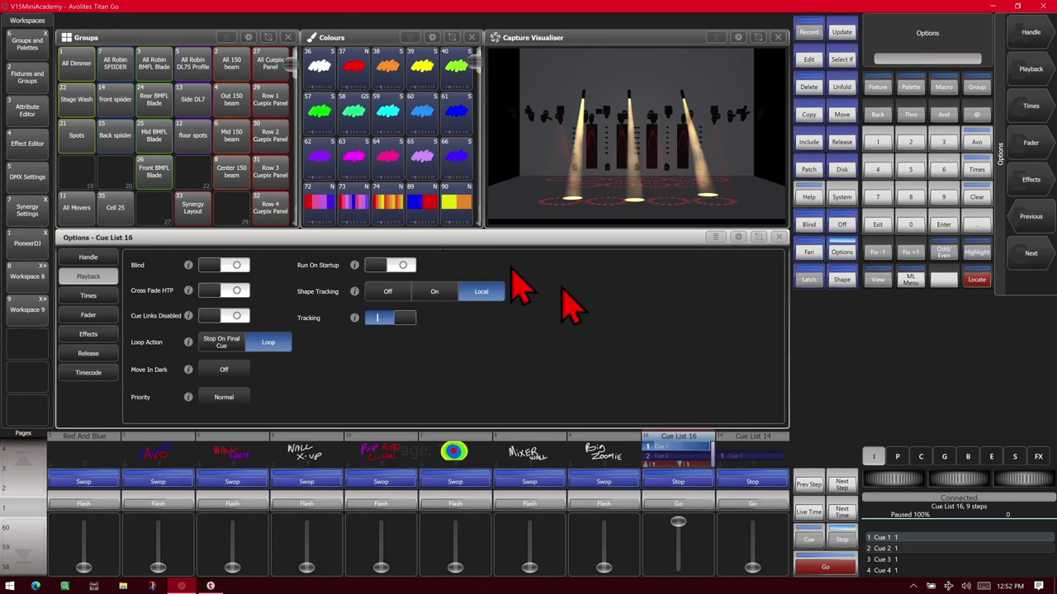
click(239, 369)
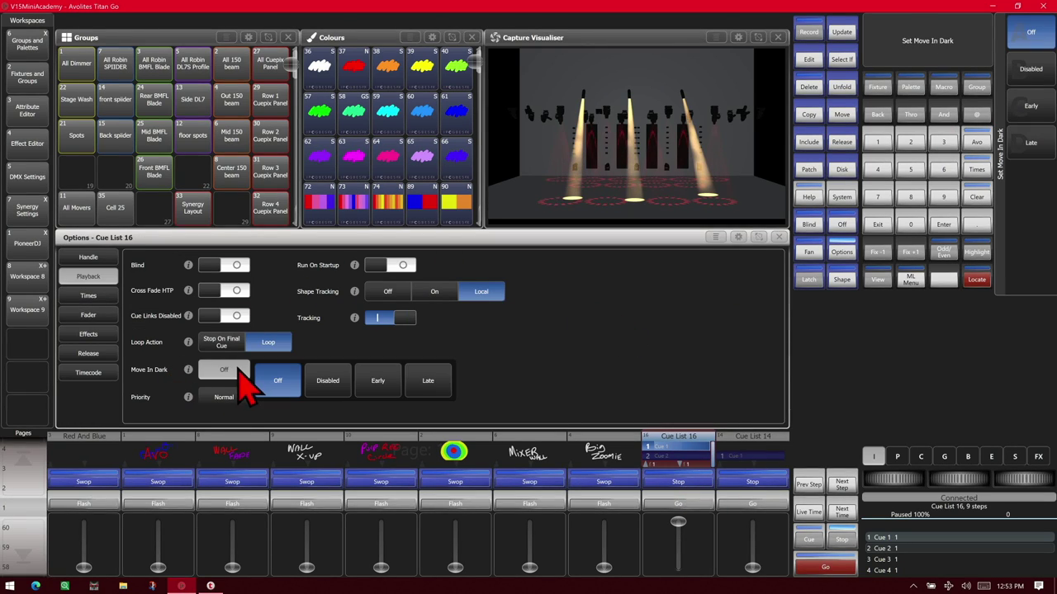
click(380, 395)
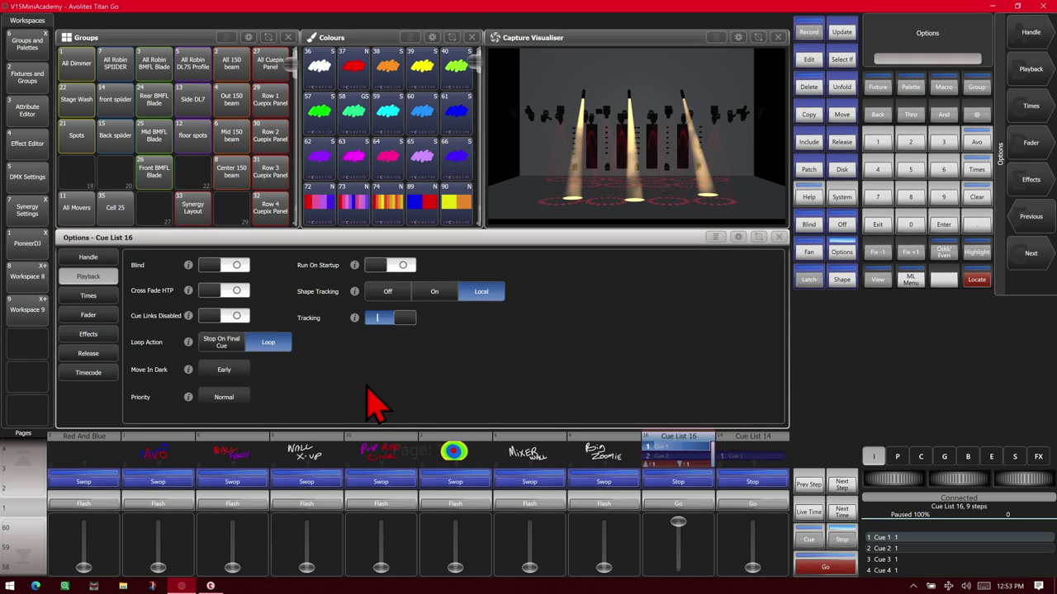
click(876, 228)
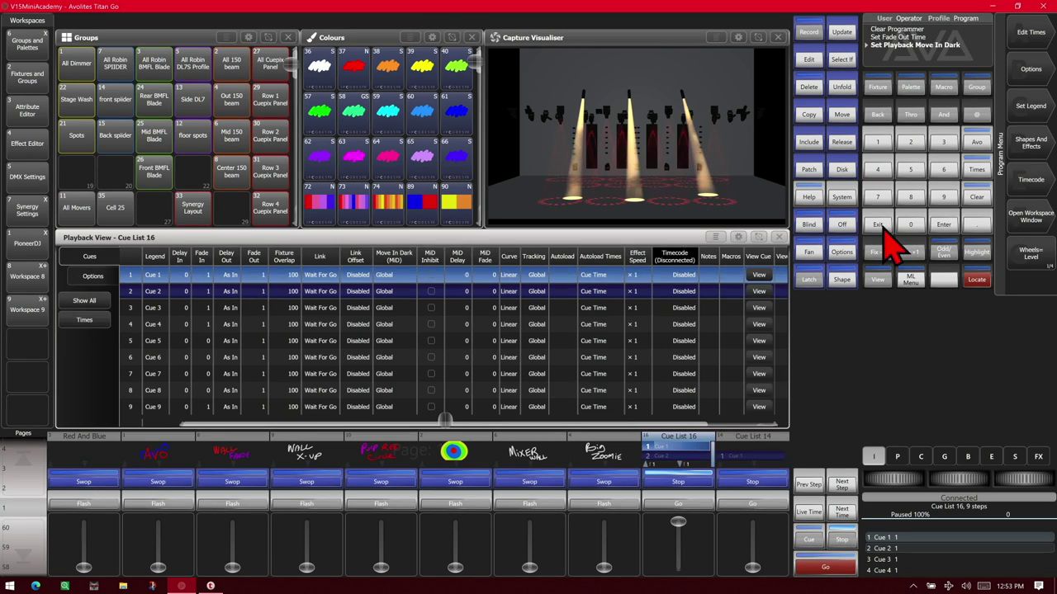
Step: Play Cue List 16 from Cue 2 through Cue 9 and back to Cue 1, watching the Move In Dark column and visualiser
click(814, 577)
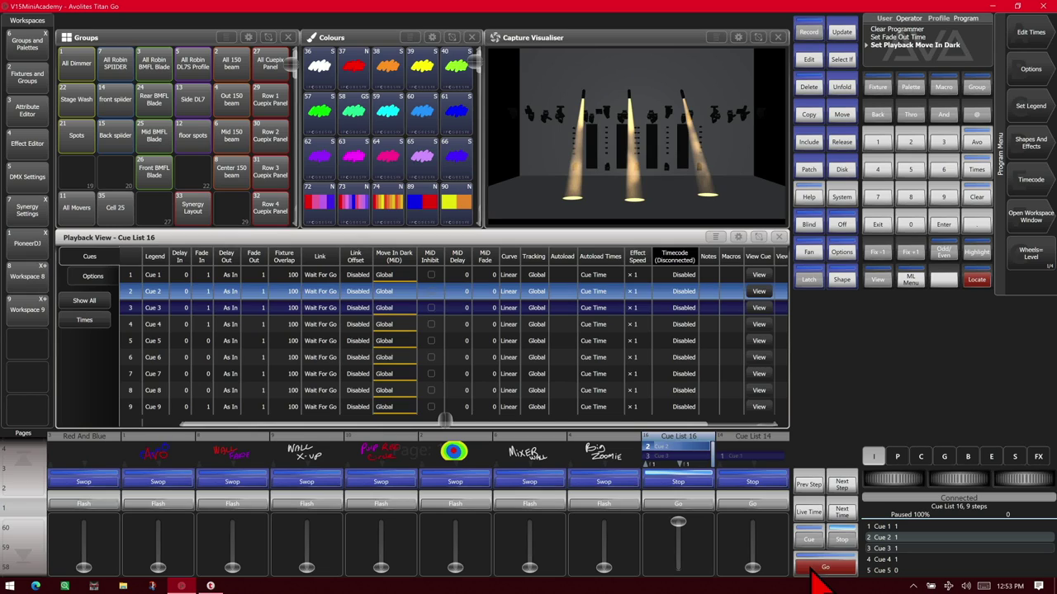
click(814, 577)
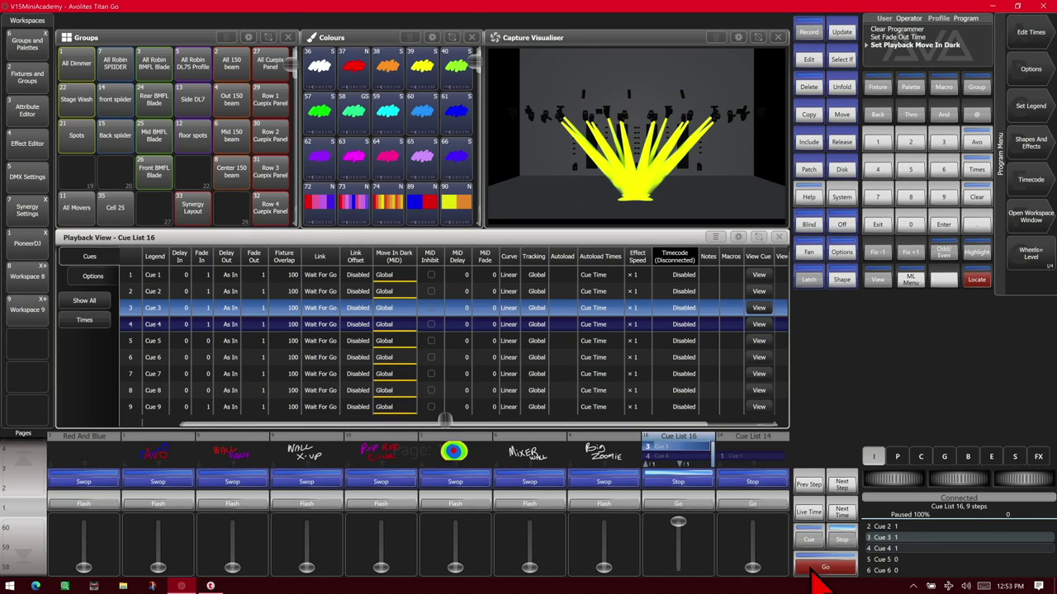
click(816, 577)
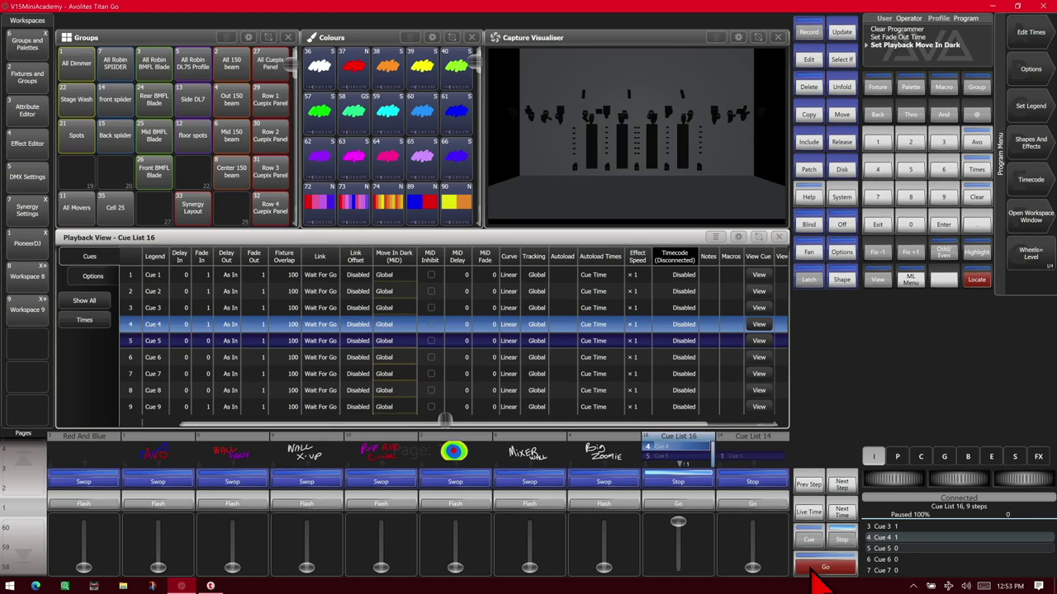
click(814, 577)
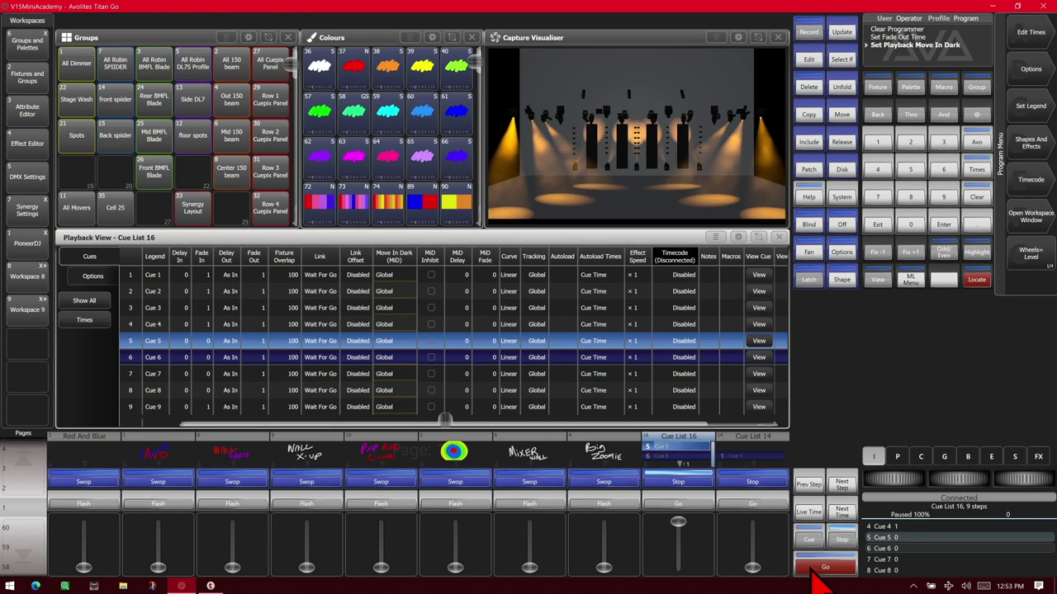
click(815, 578)
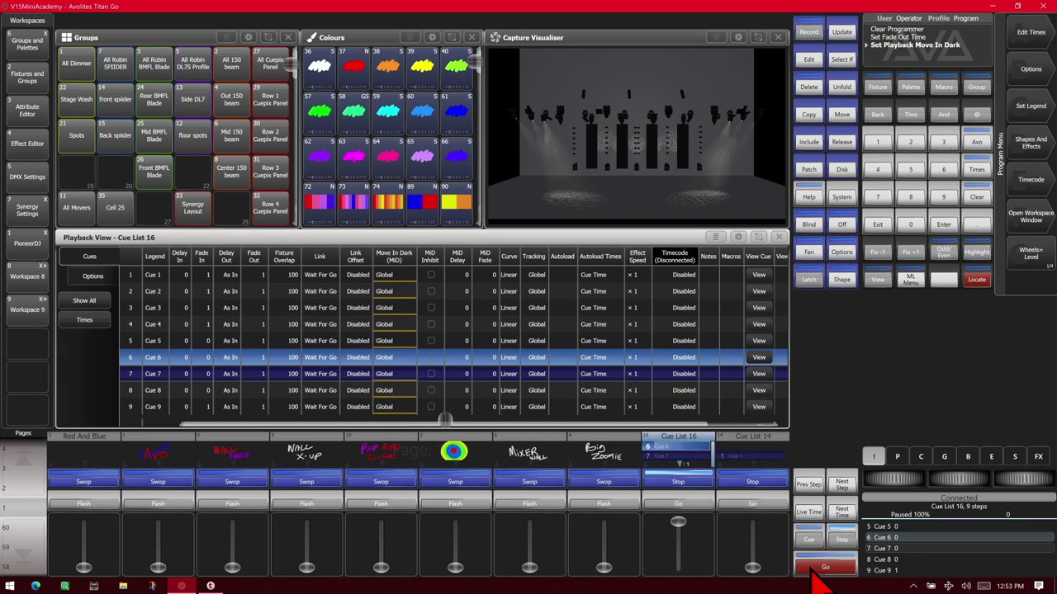
click(815, 577)
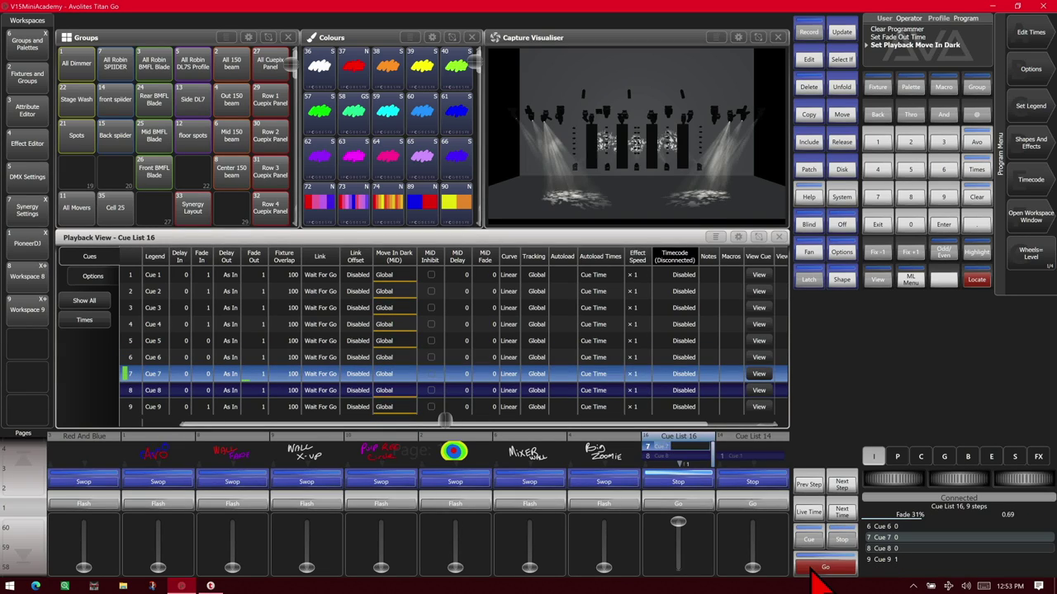
click(815, 577)
click(815, 577)
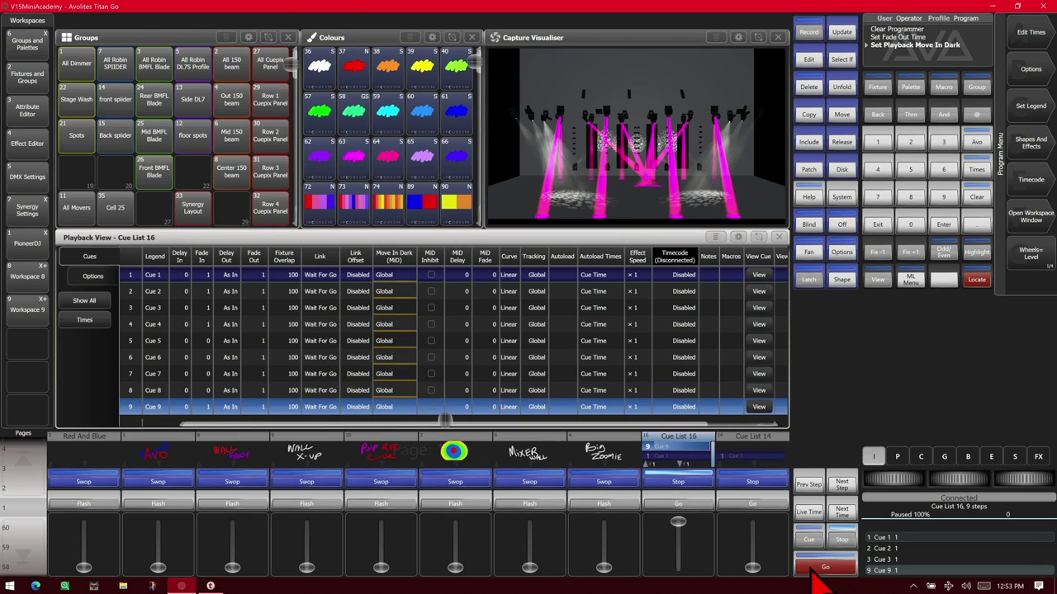
click(815, 577)
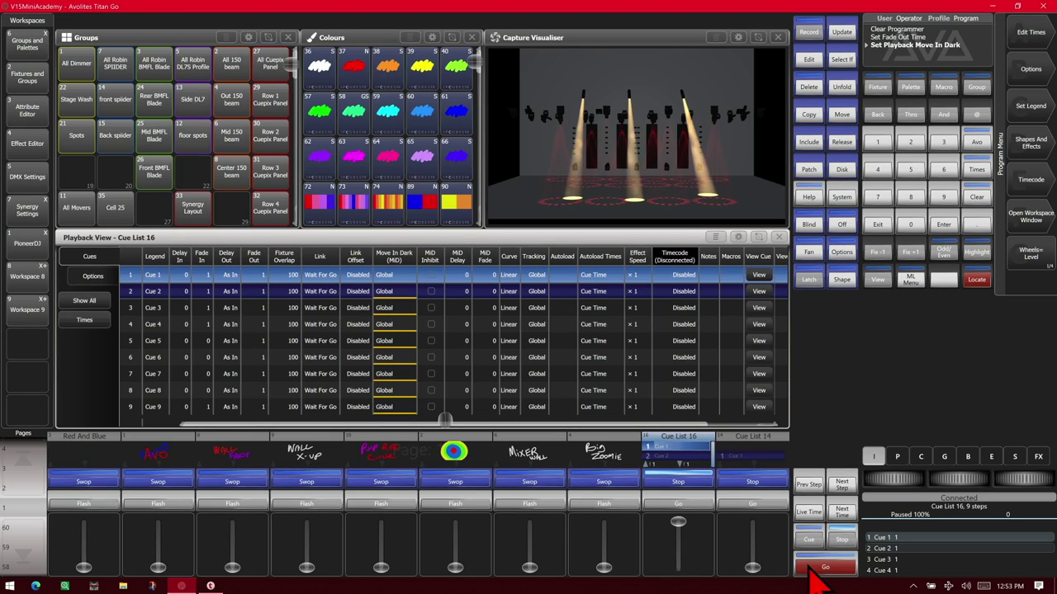
Step: Run Cue List 16 again, holding on Cues 2, 3 and 4, firing Cues 5 to 9 in quick succession, and looping to Cue 1
click(816, 577)
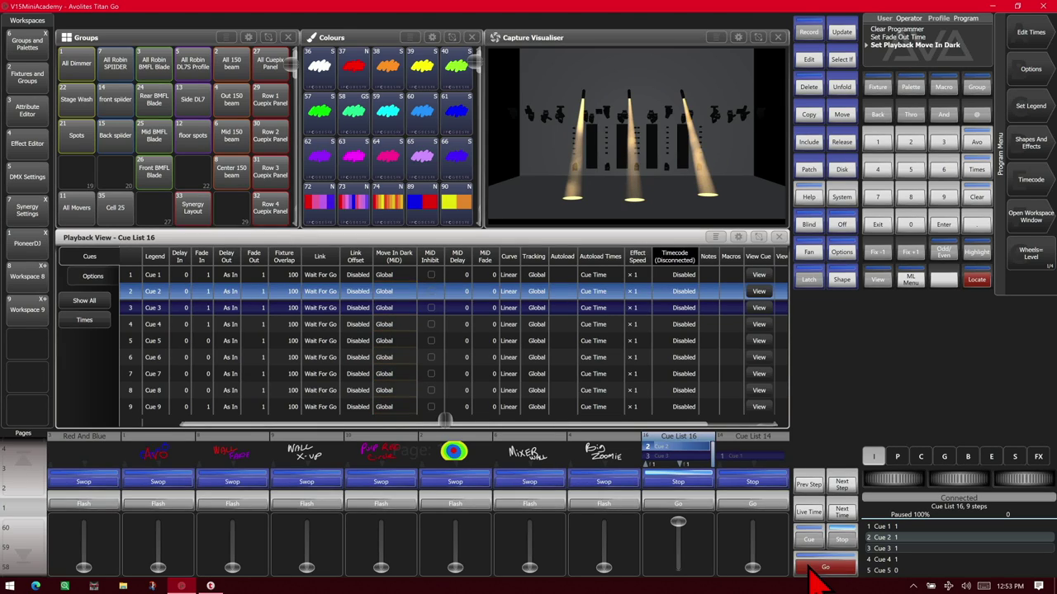
click(814, 578)
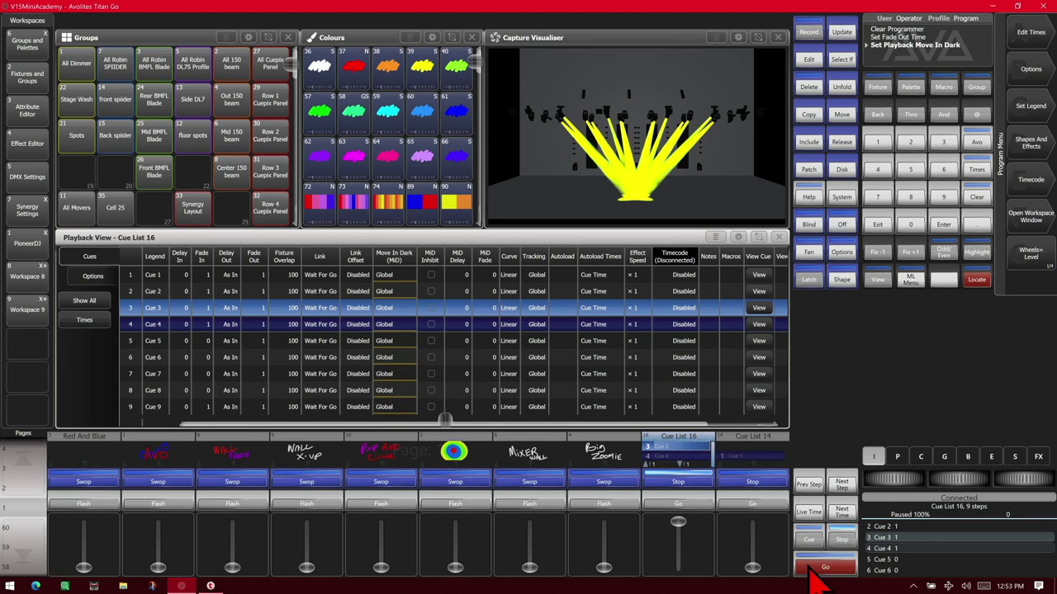
click(816, 578)
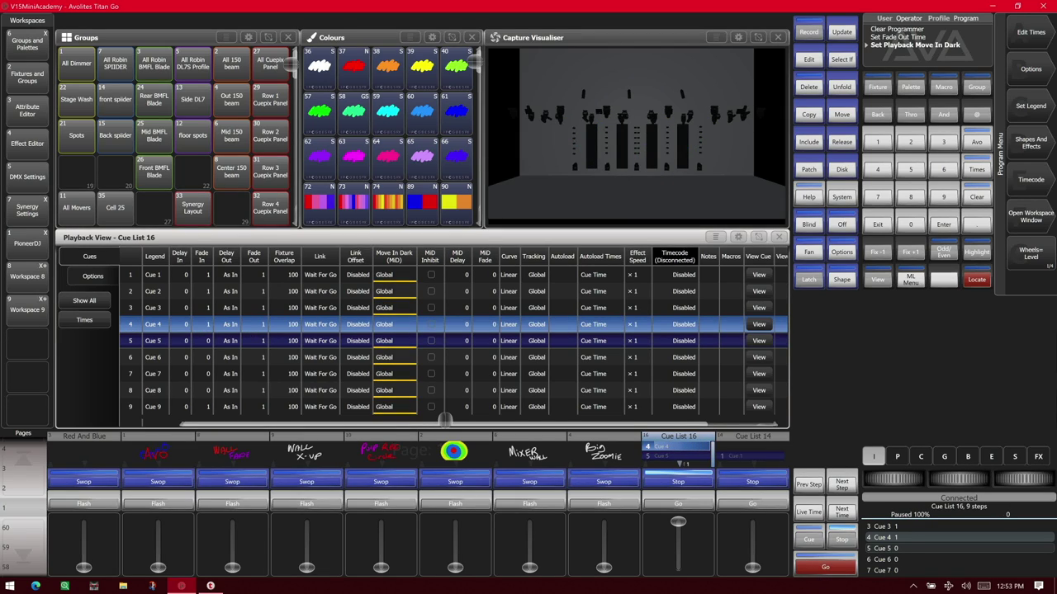
click(826, 568)
click(825, 568)
click(825, 567)
click(826, 568)
click(826, 568)
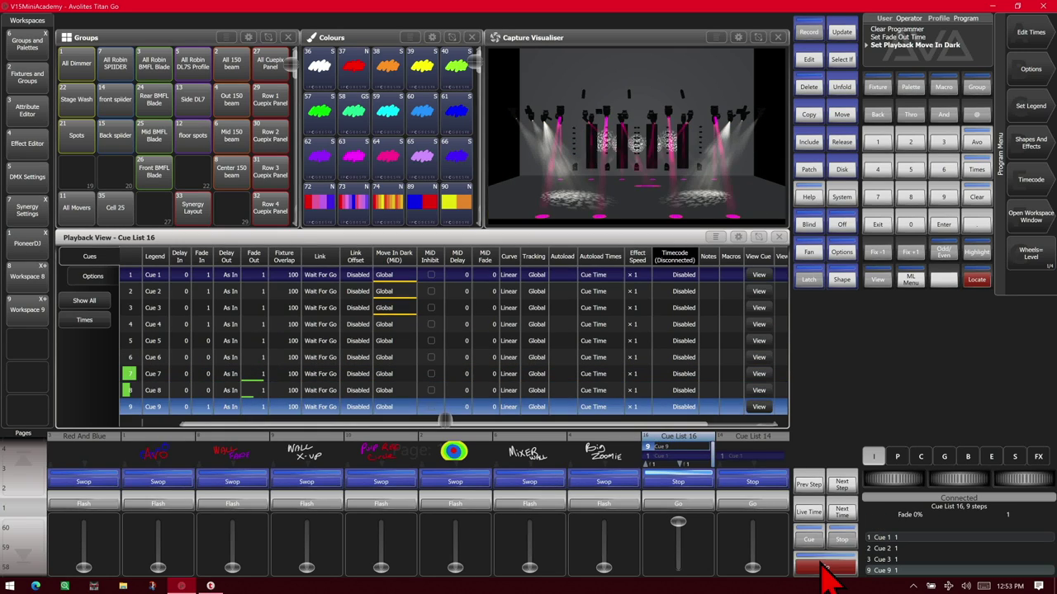
click(826, 568)
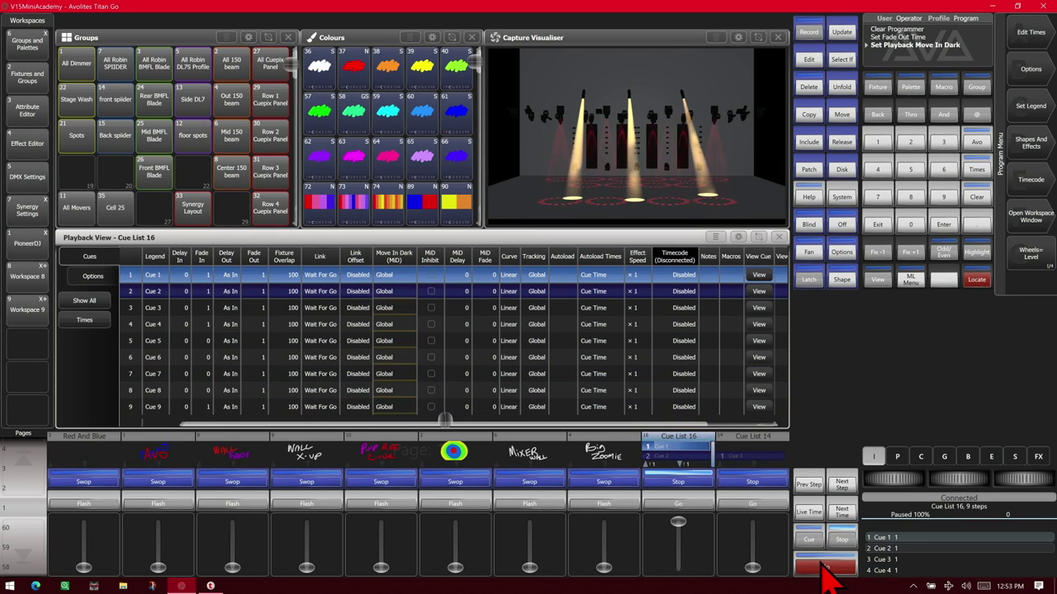
Step: Step Cue List 16 to Cue 3, fire the remaining cues rapidly around to Cue 2, and release the playback
click(826, 568)
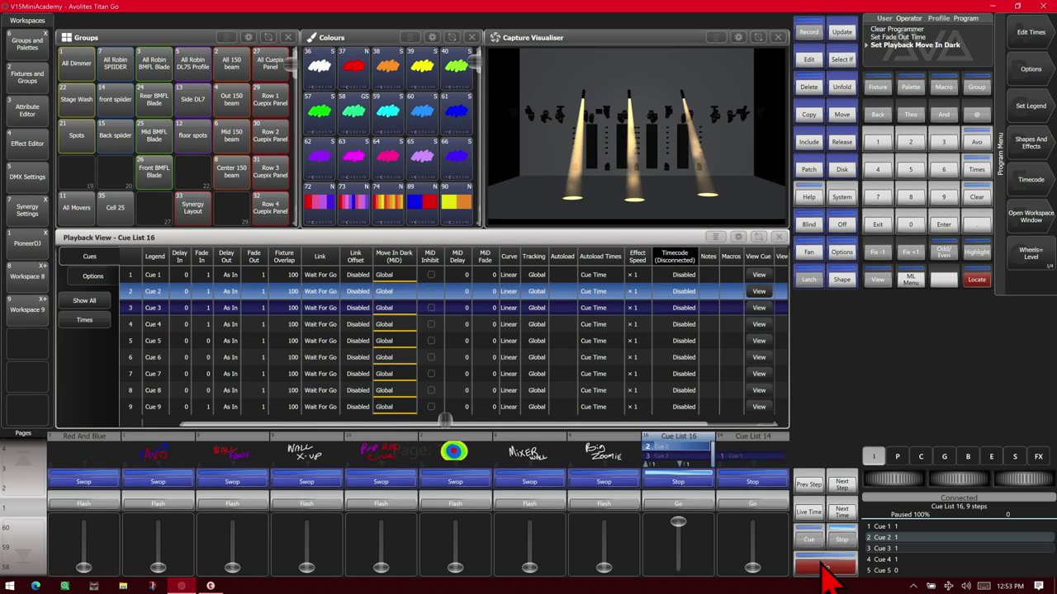
click(823, 566)
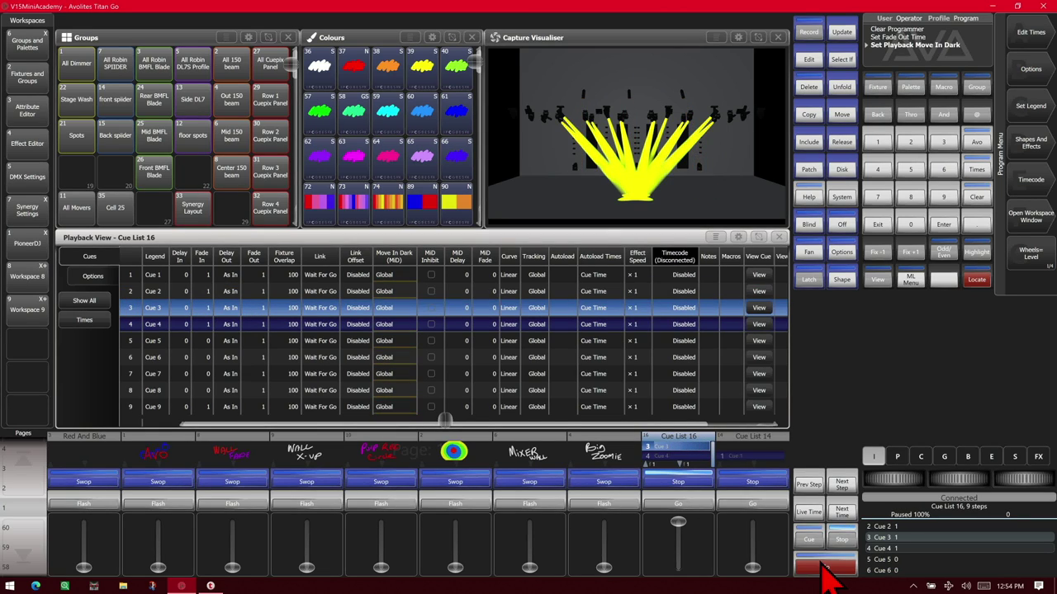
click(823, 567)
click(823, 567)
click(823, 566)
click(823, 566)
click(823, 566)
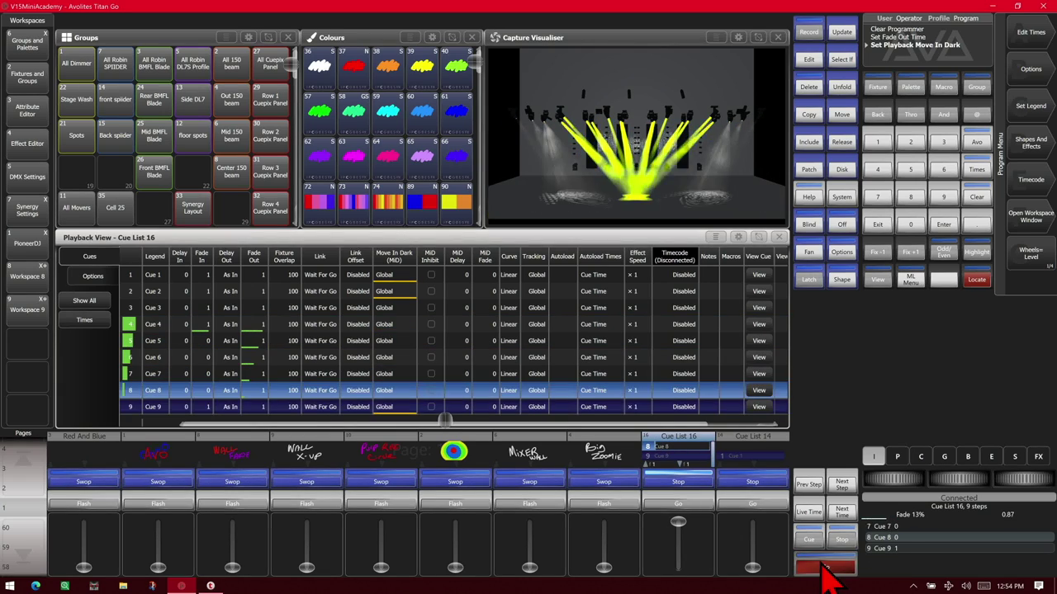
click(823, 566)
click(823, 566)
click(823, 567)
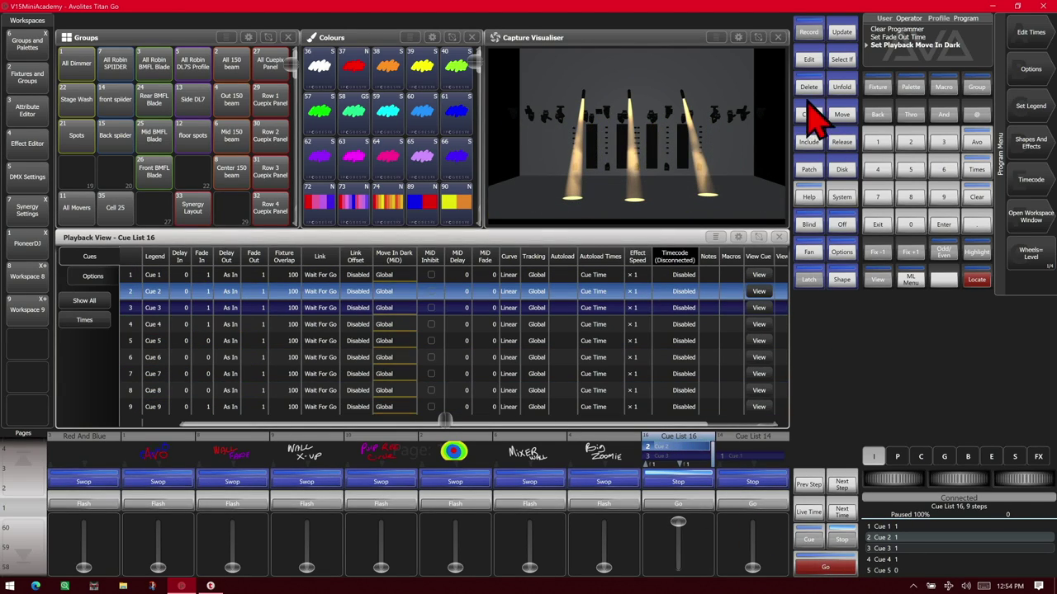
click(841, 144)
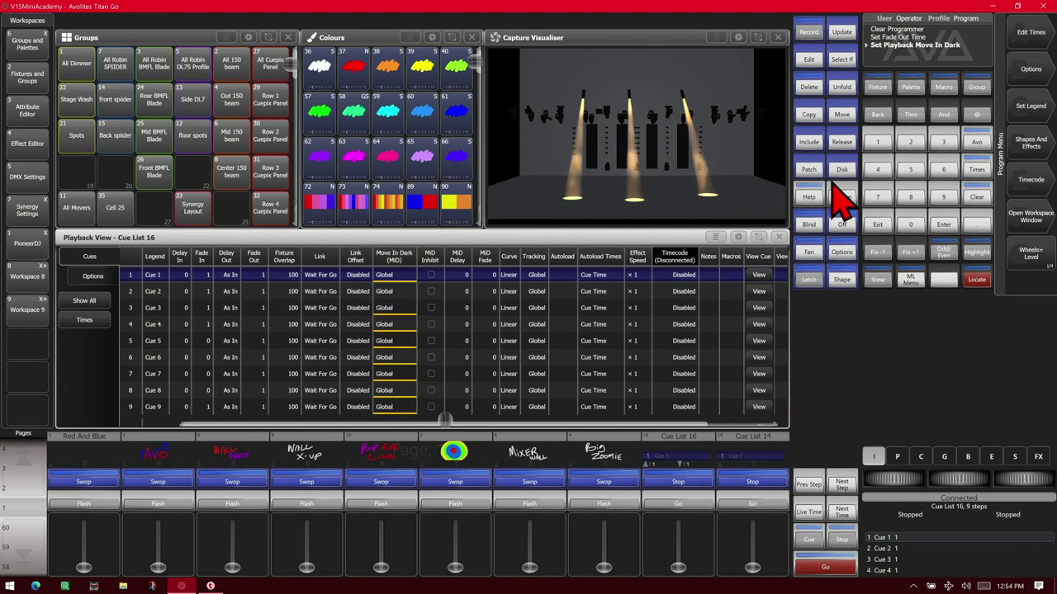
Step: Set Move In Dark to Off in the playback options of Cue List 16 and return to the cue view
click(1031, 68)
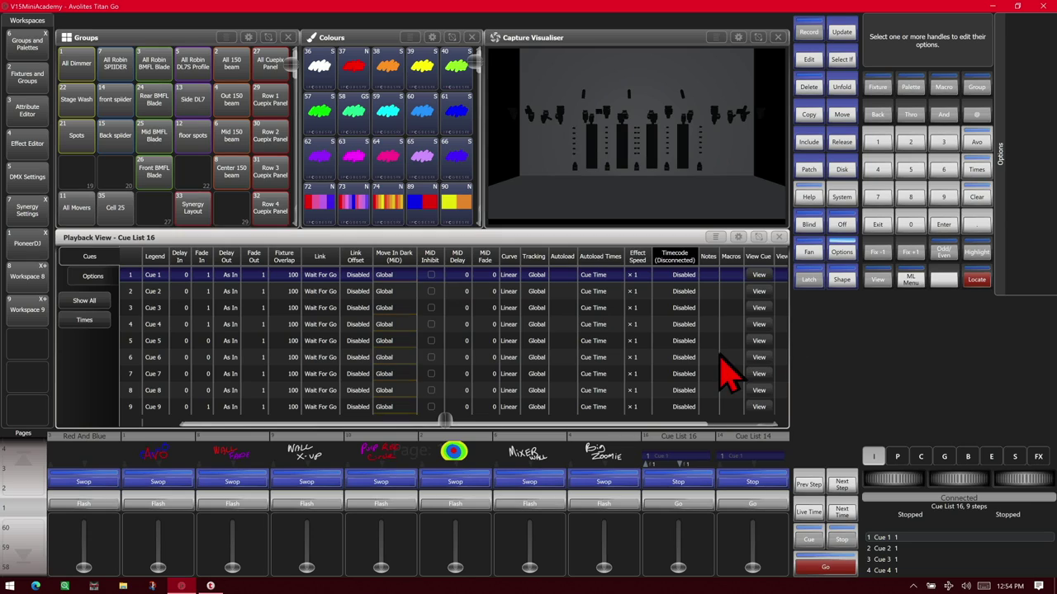
click(690, 444)
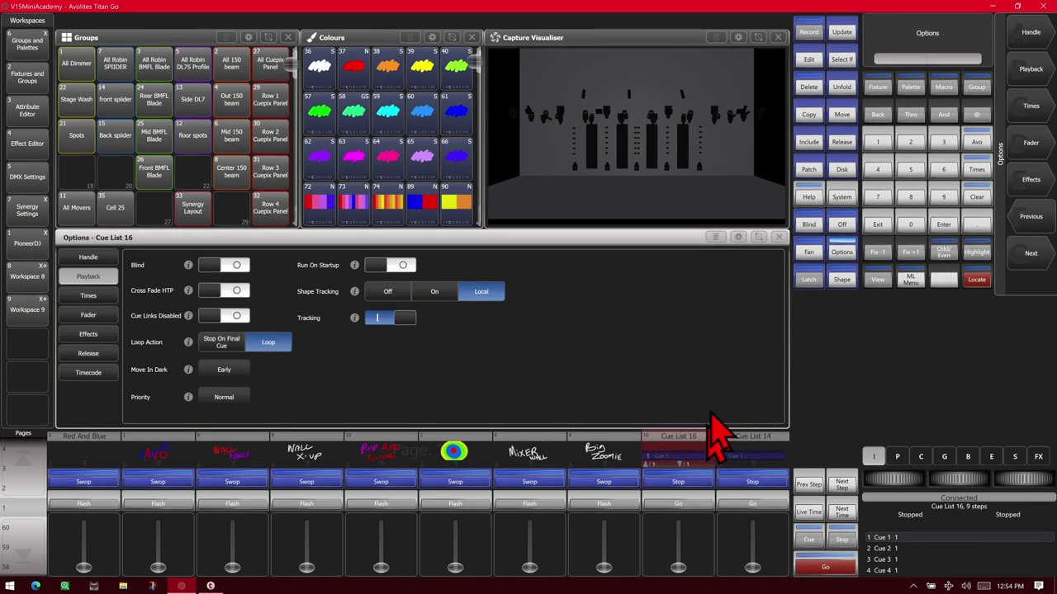
click(239, 371)
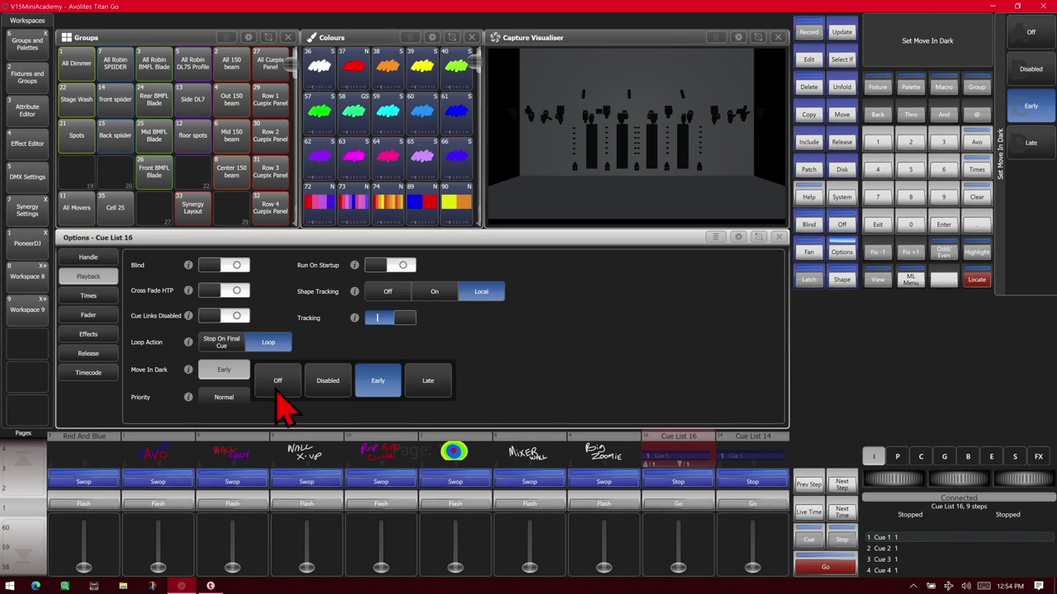
click(279, 384)
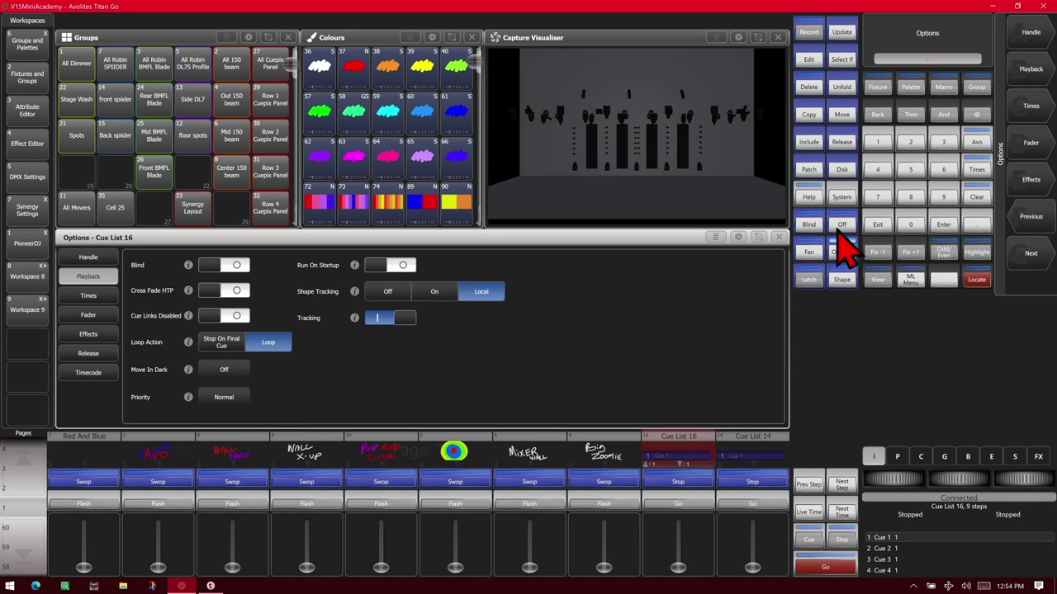
click(877, 224)
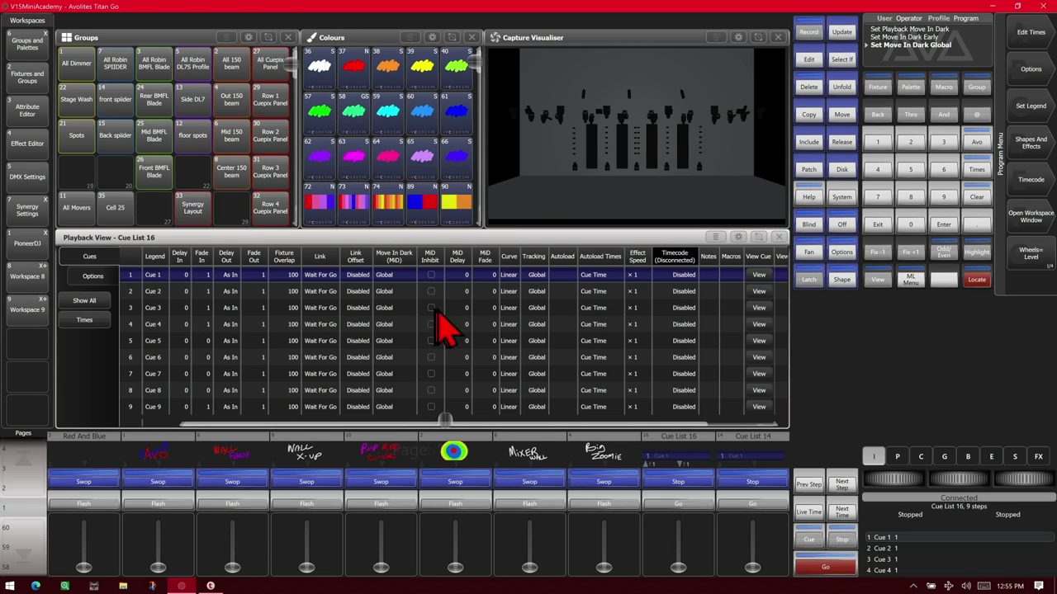
Step: Set Cue 3's Move In Dark to Early, raise the Cue List 16 fader to full and fire Cue 1
click(384, 308)
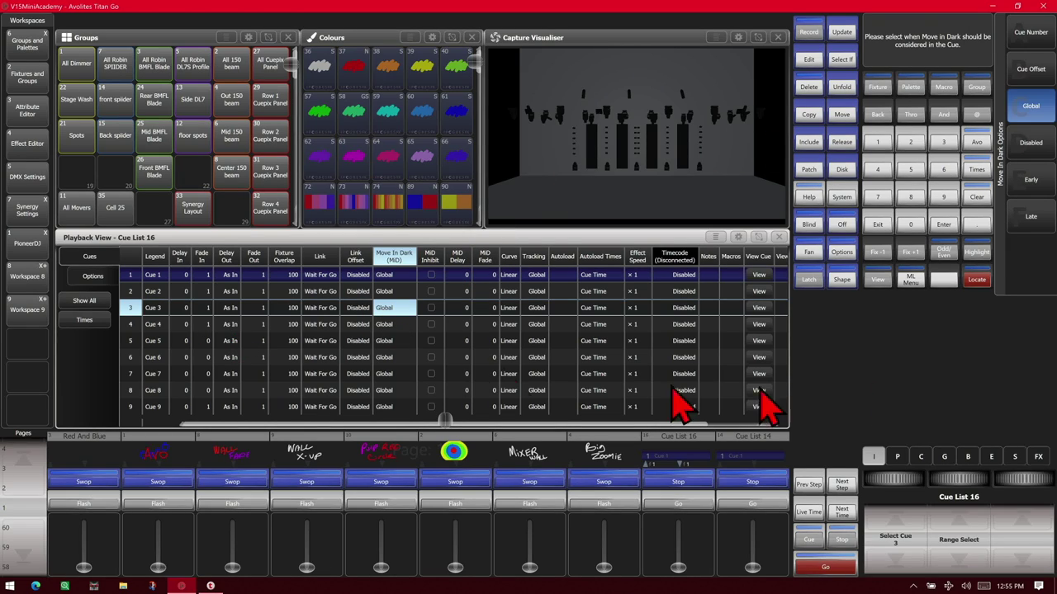
click(1032, 182)
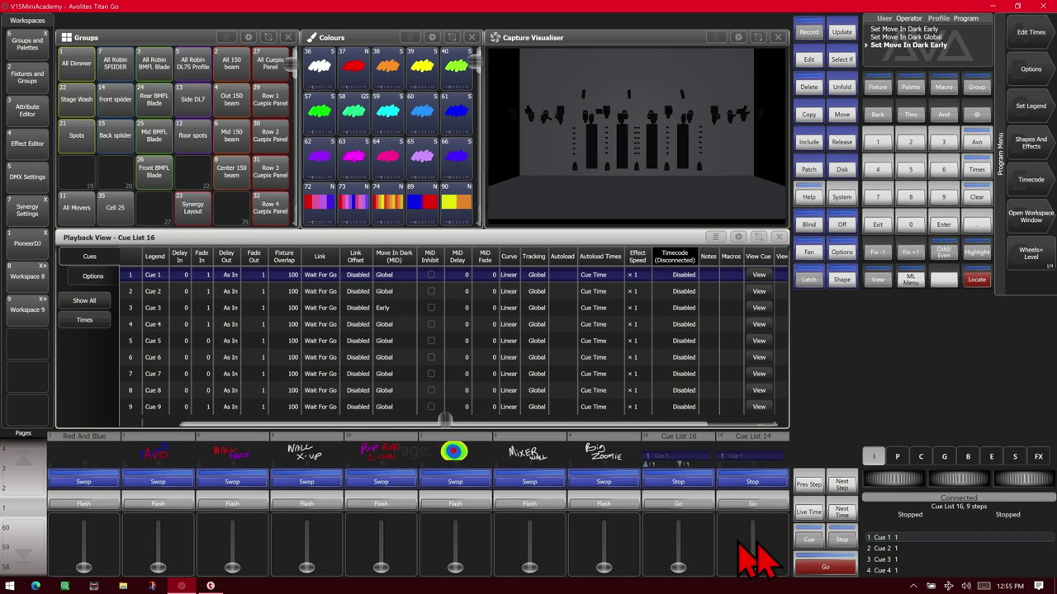
drag(682, 568, 678, 522)
click(822, 567)
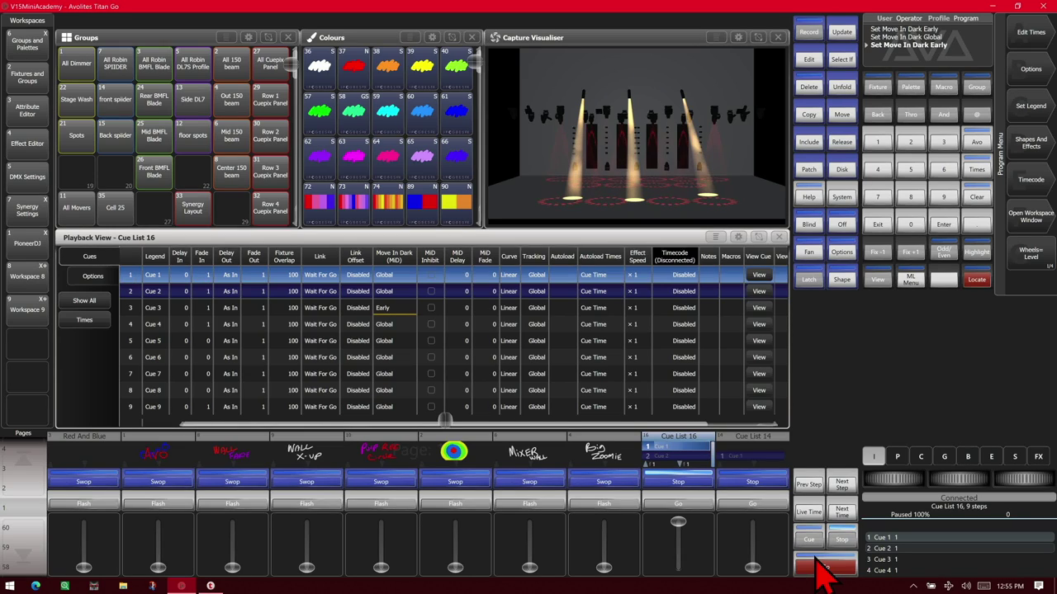
Step: Play Cue List 16 from Cue 2 through Cue 9 and loop to Cue 1, watching Cue 3's Move In Dark cell and the visualiser
click(821, 567)
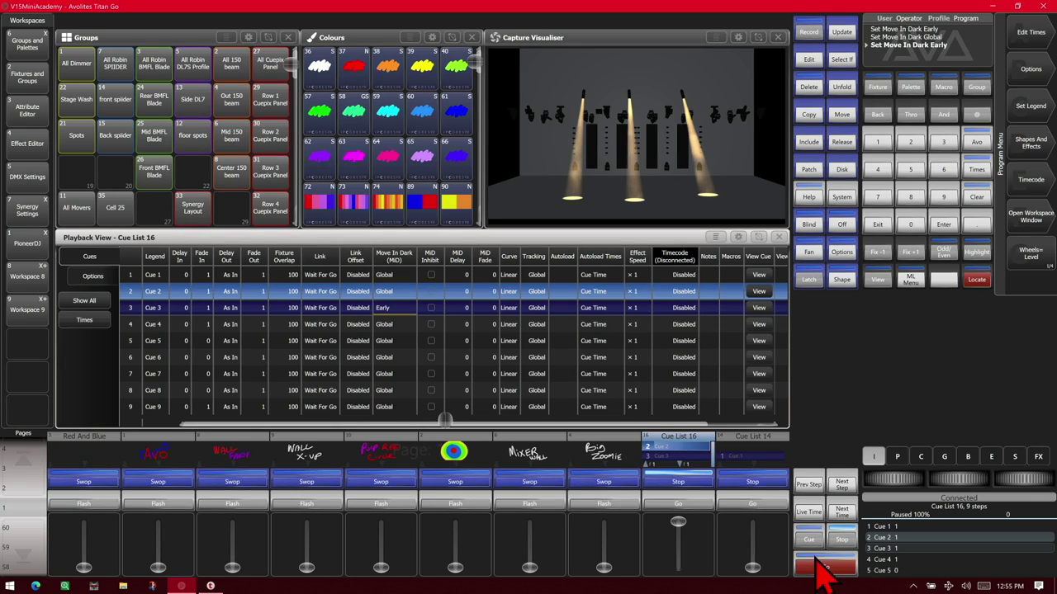
click(821, 567)
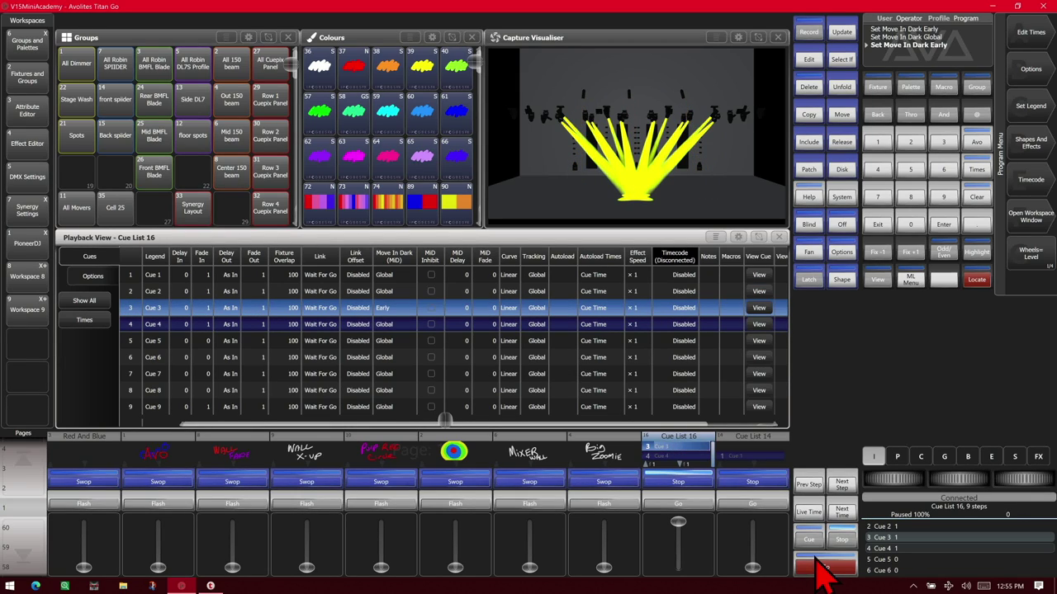
click(821, 567)
click(821, 567)
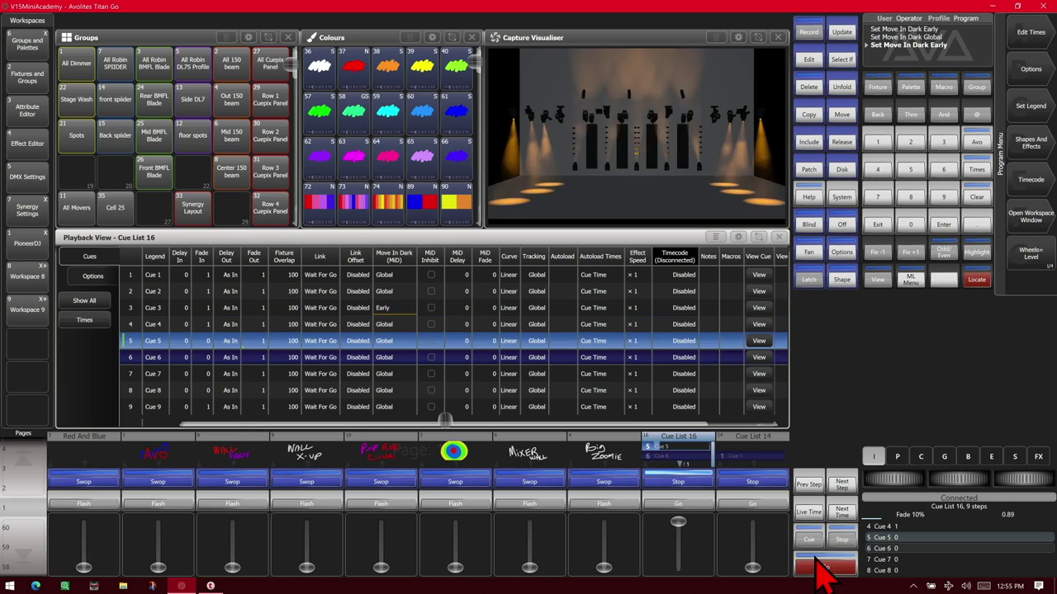
click(821, 567)
click(821, 567)
click(821, 567)
click(821, 568)
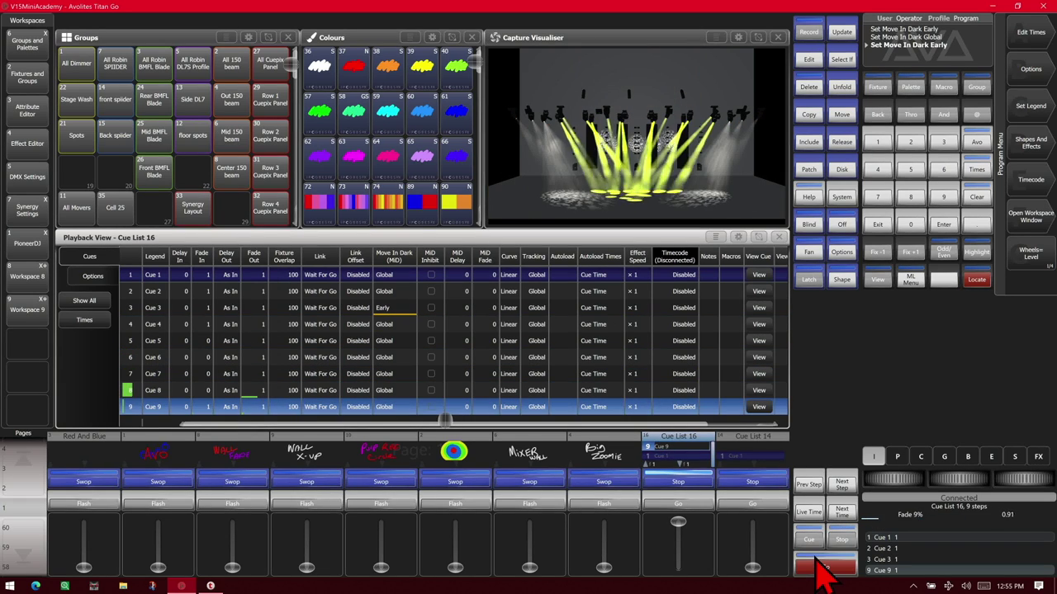
click(821, 567)
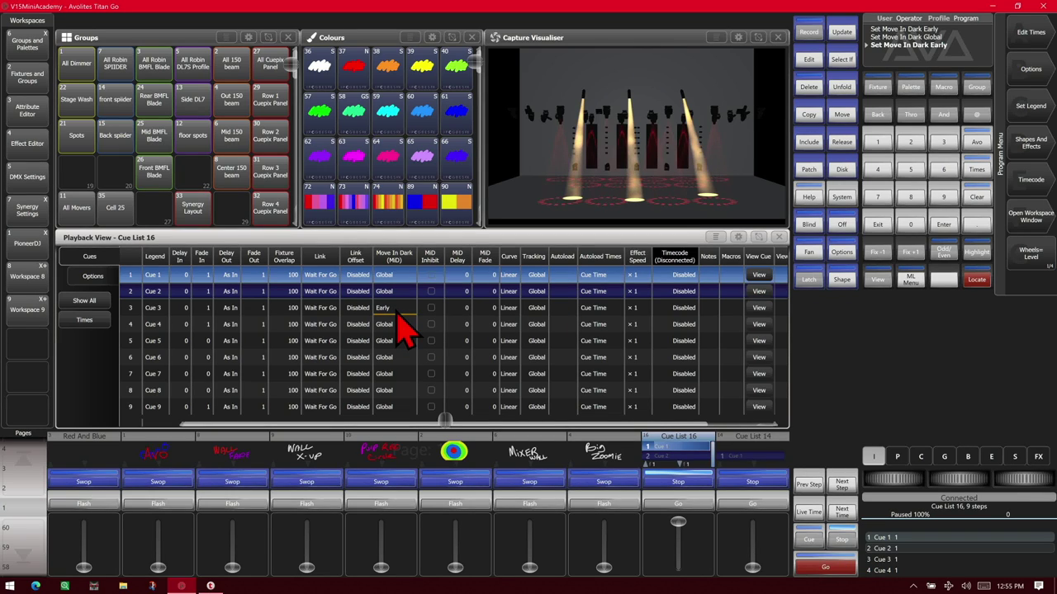
Step: Set Cue 3's Move In Dark back to Global and Cue 9's Move In Dark to Late
click(398, 311)
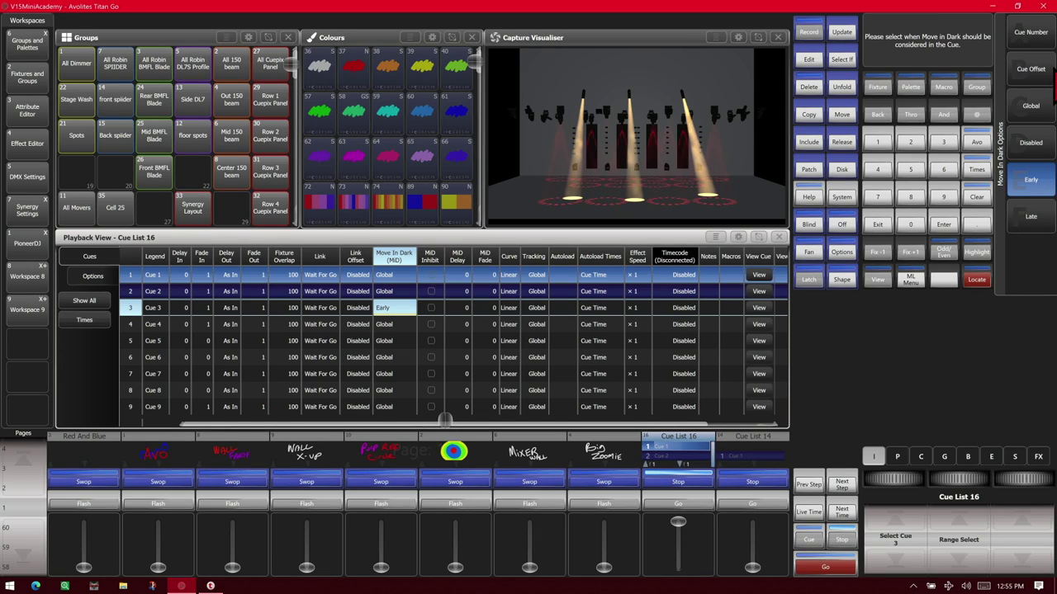
click(1042, 105)
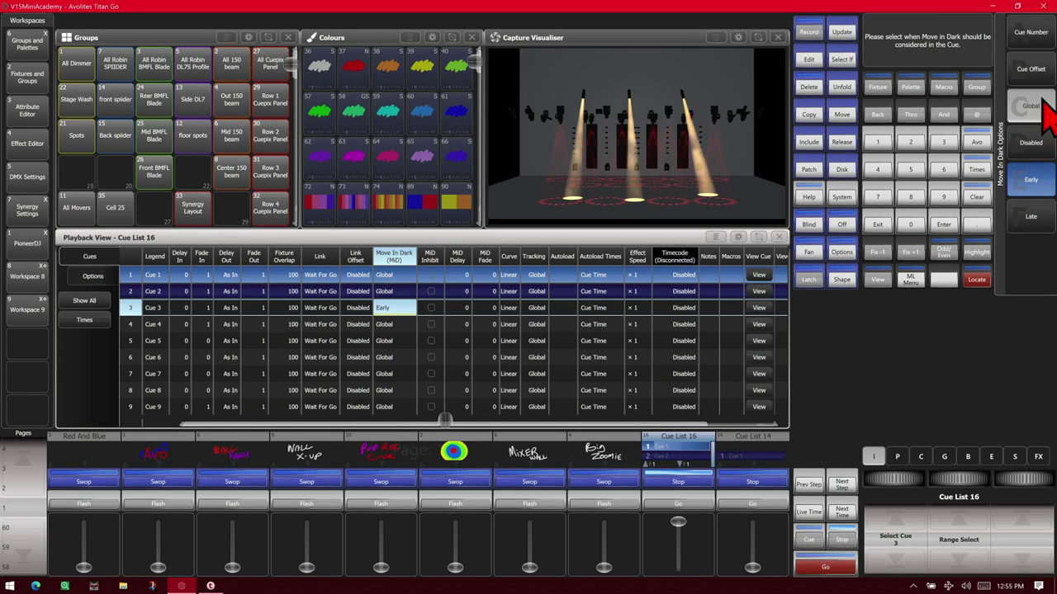
click(384, 407)
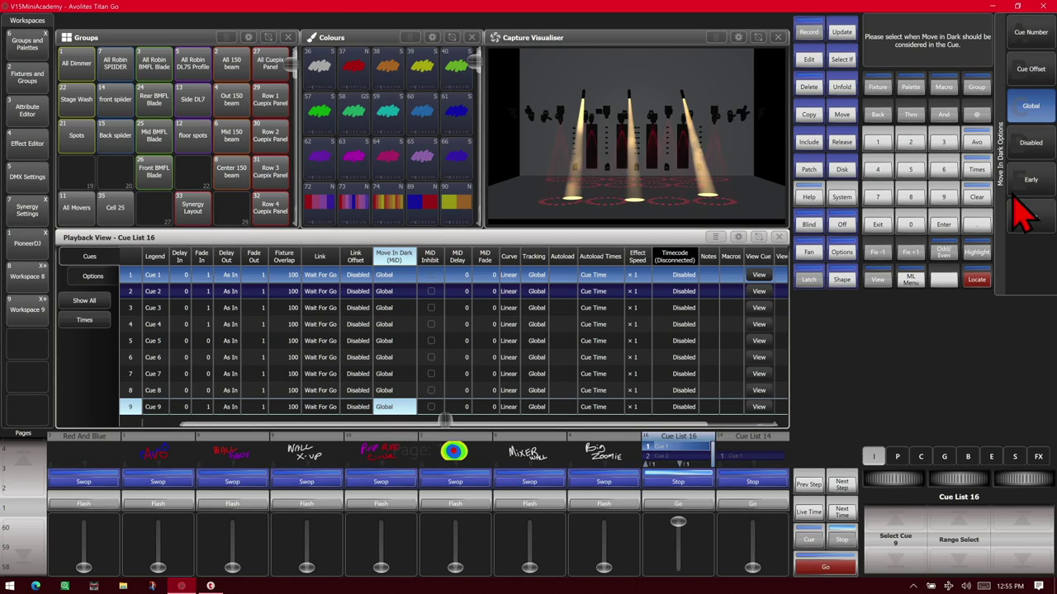
click(1042, 239)
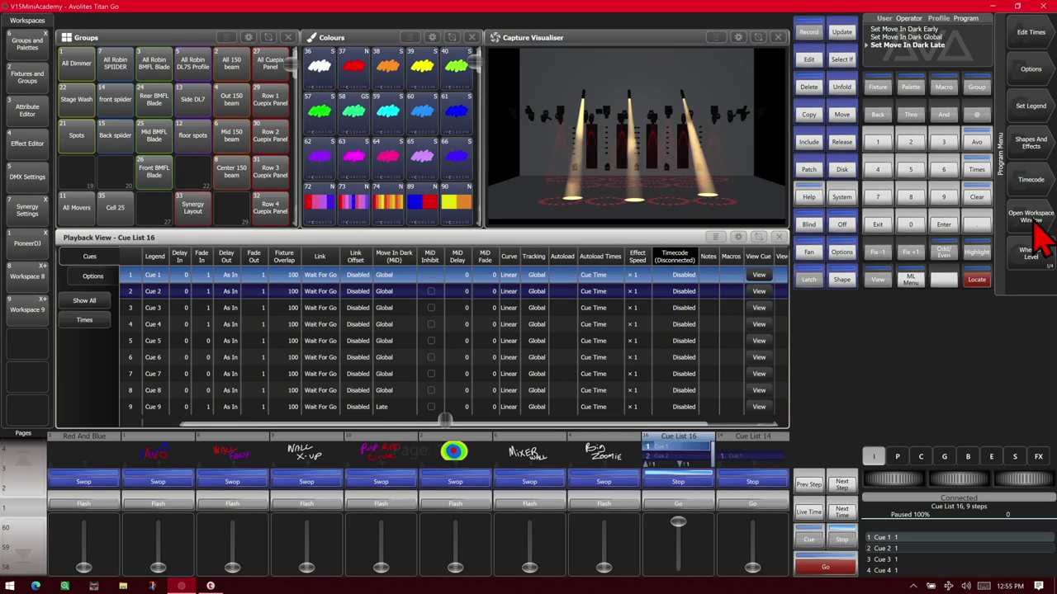
Step: Step Cue List 16 from Cue 2 to Cue 9, checking at which cue the fixtures move for Cue 9
click(825, 568)
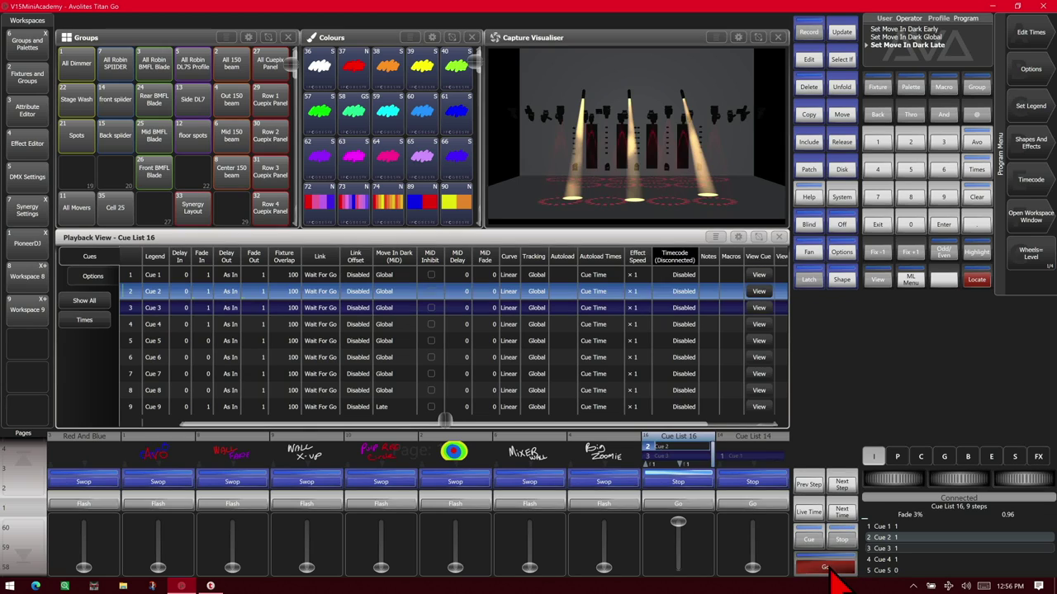
click(828, 568)
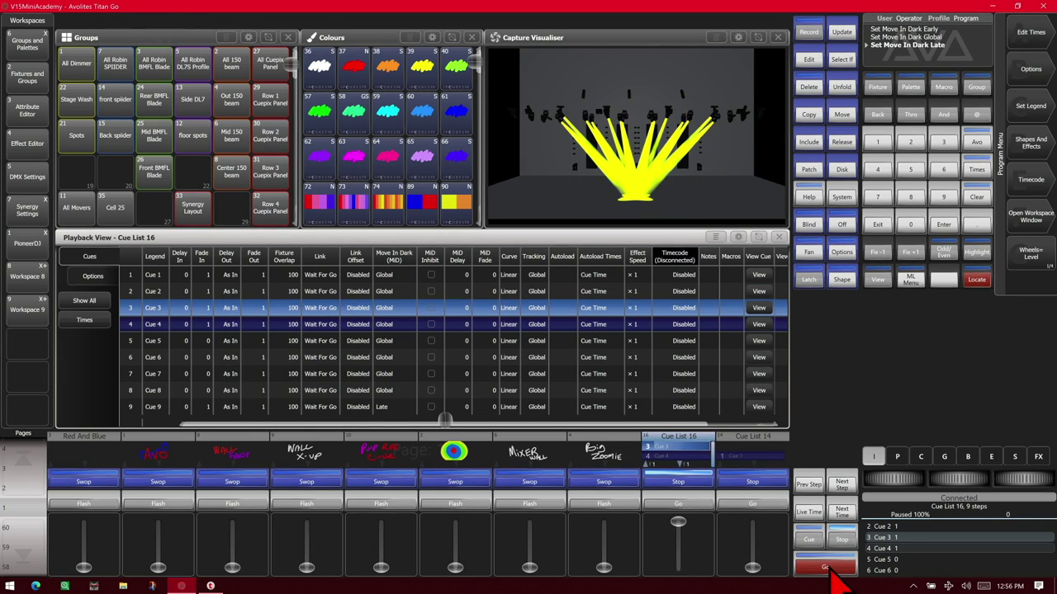
click(828, 568)
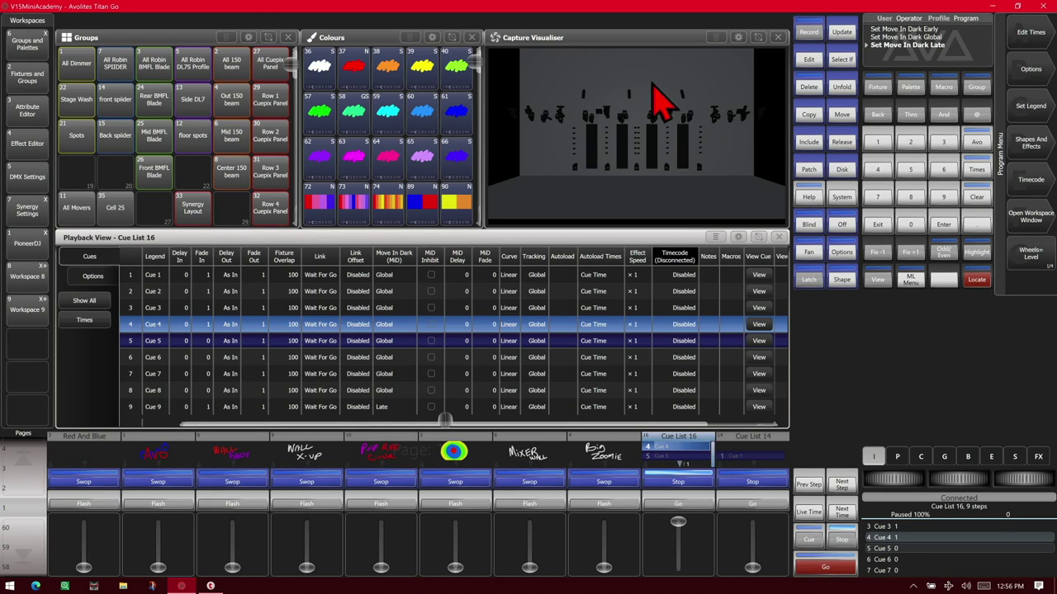
click(841, 568)
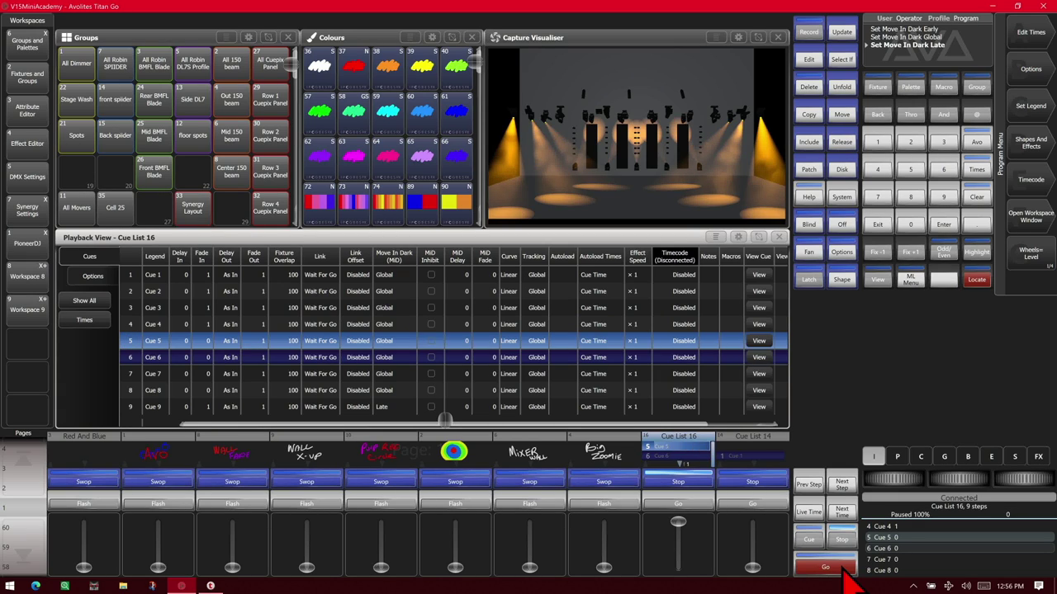
click(825, 568)
click(826, 568)
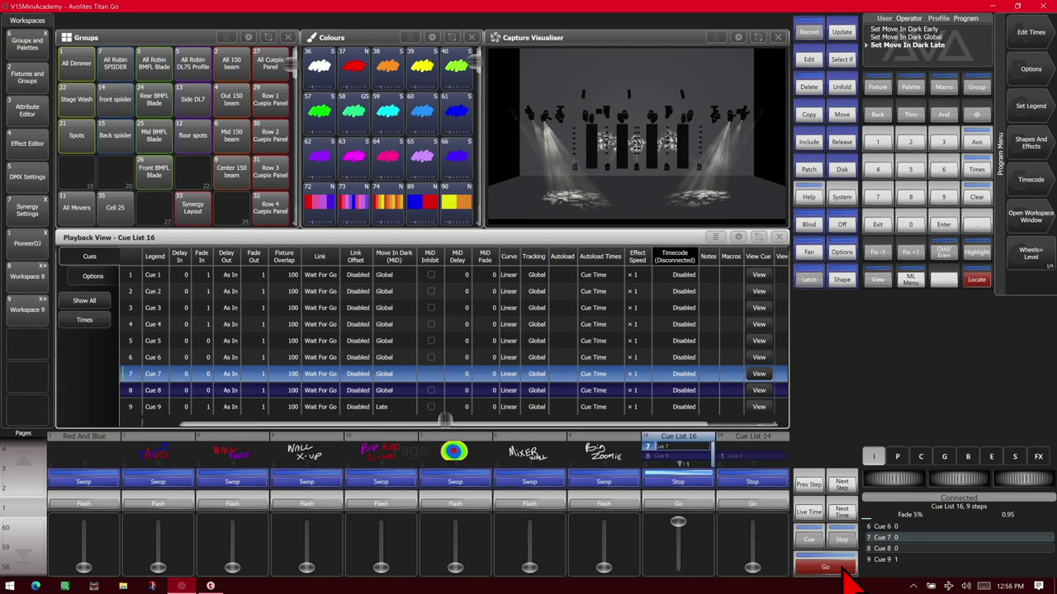
click(840, 569)
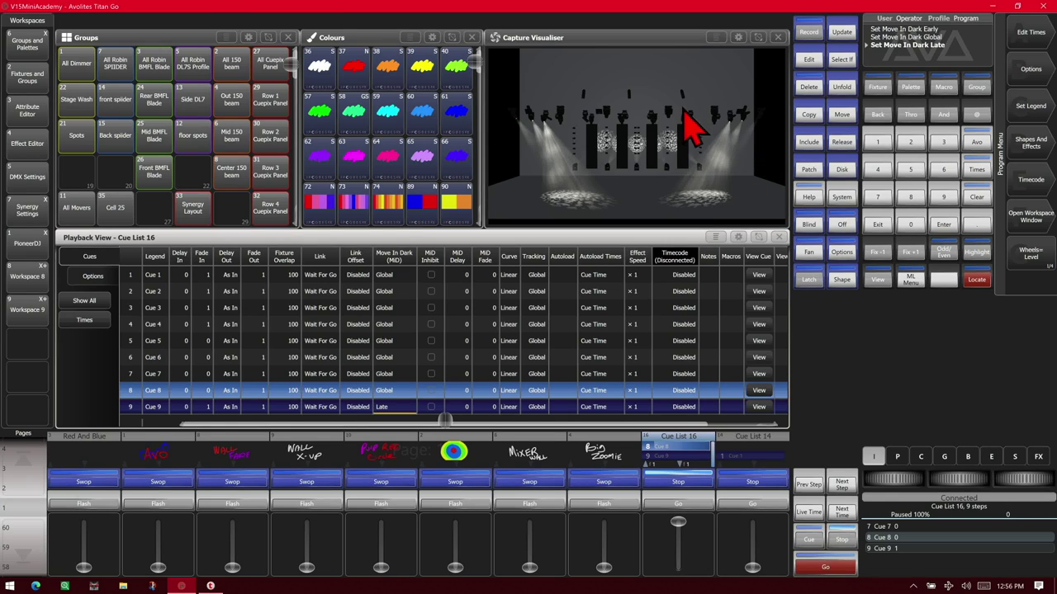
click(840, 570)
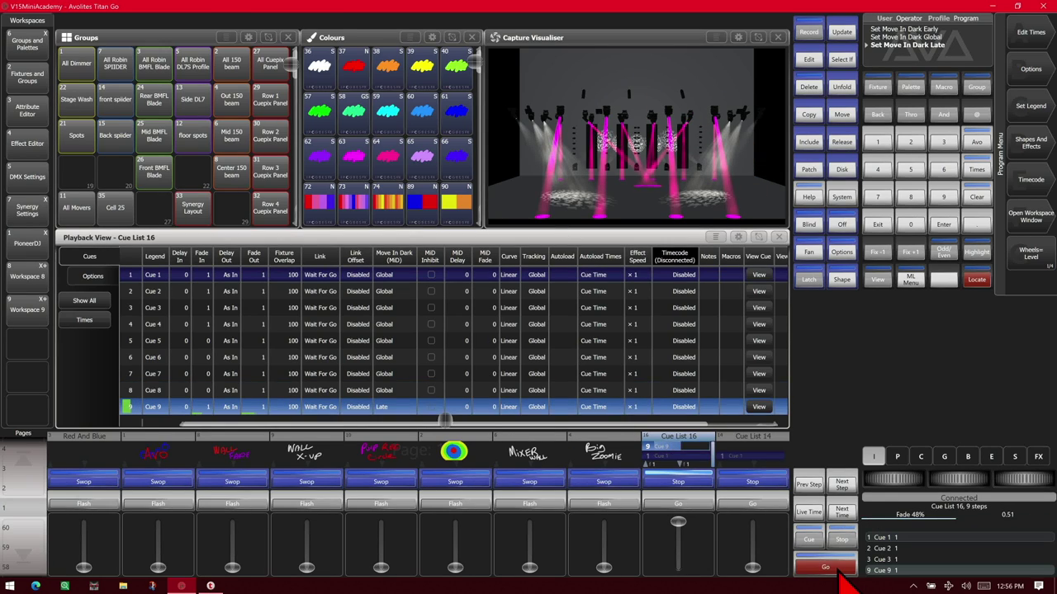
Step: Set Cue 9's Move In Dark to cue number 6
click(389, 407)
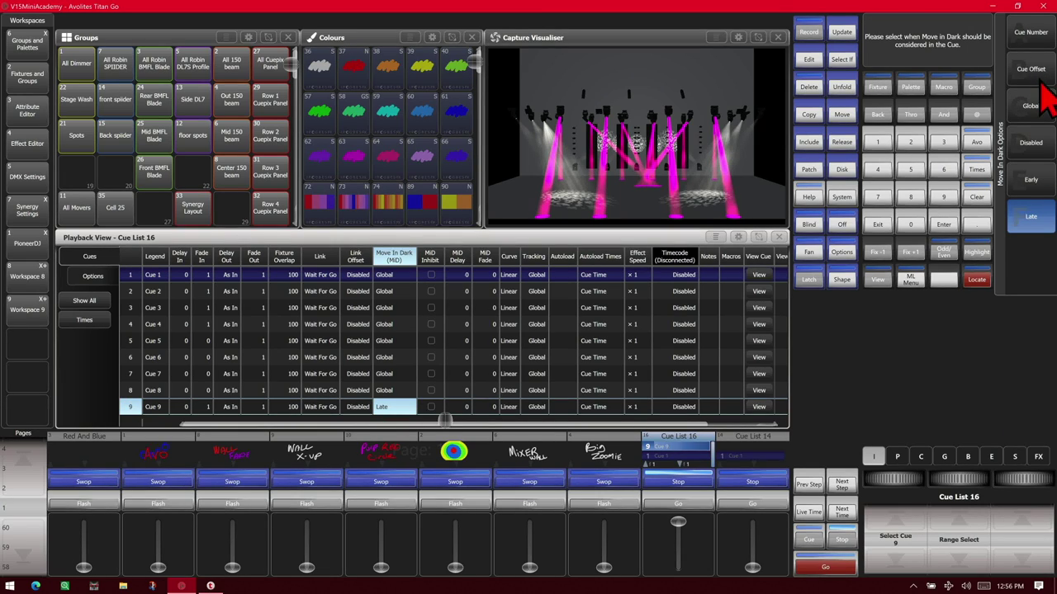
click(1031, 35)
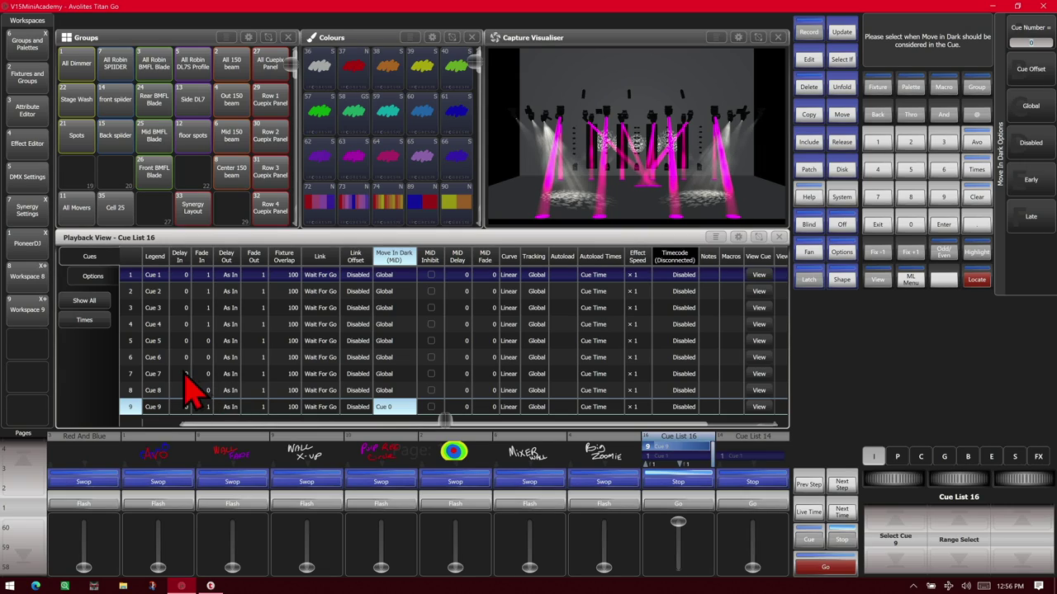
click(951, 174)
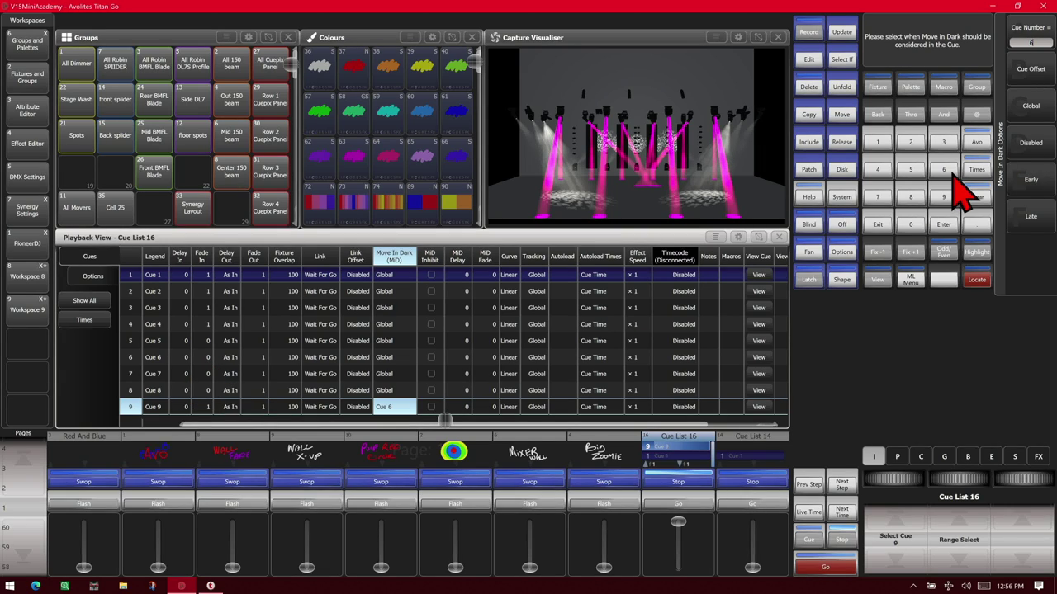
click(945, 228)
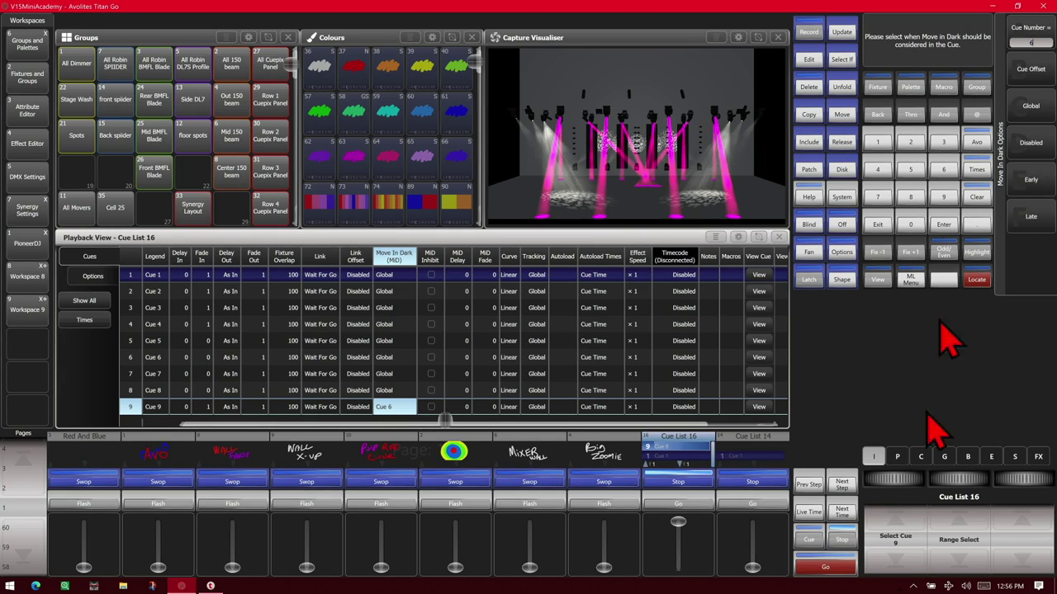
Step: Play Cue List 16 from Cue 1 through Cue 9, checking at which cue the fixtures move for Cue 9
click(827, 566)
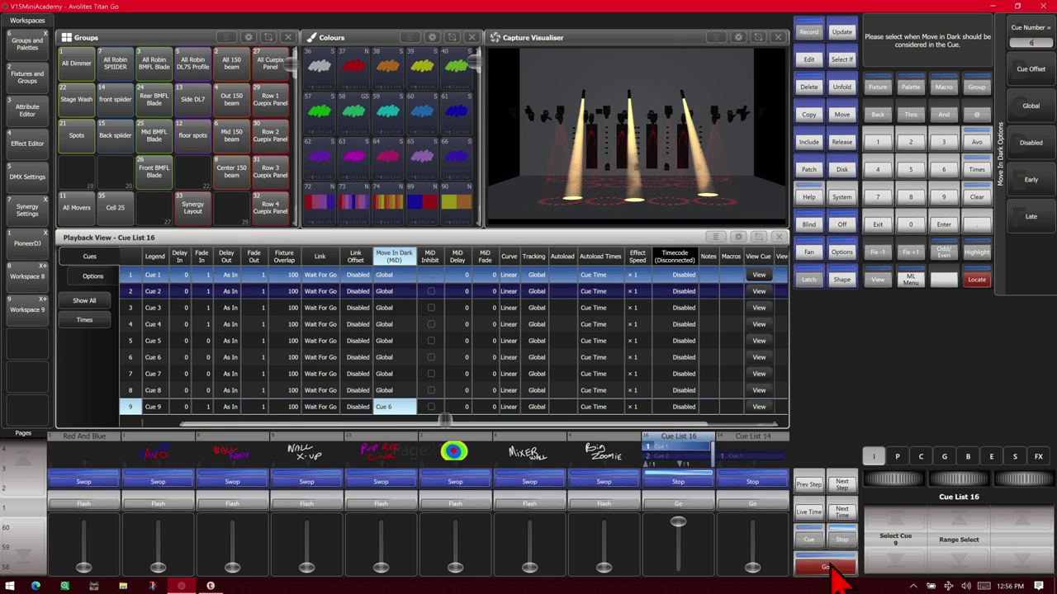
click(827, 566)
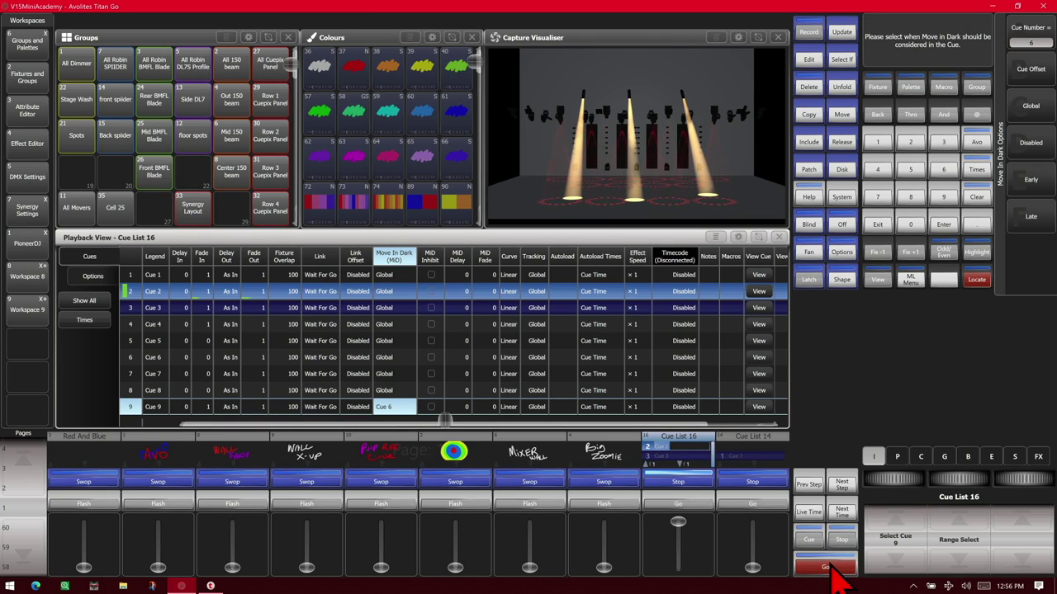
click(827, 566)
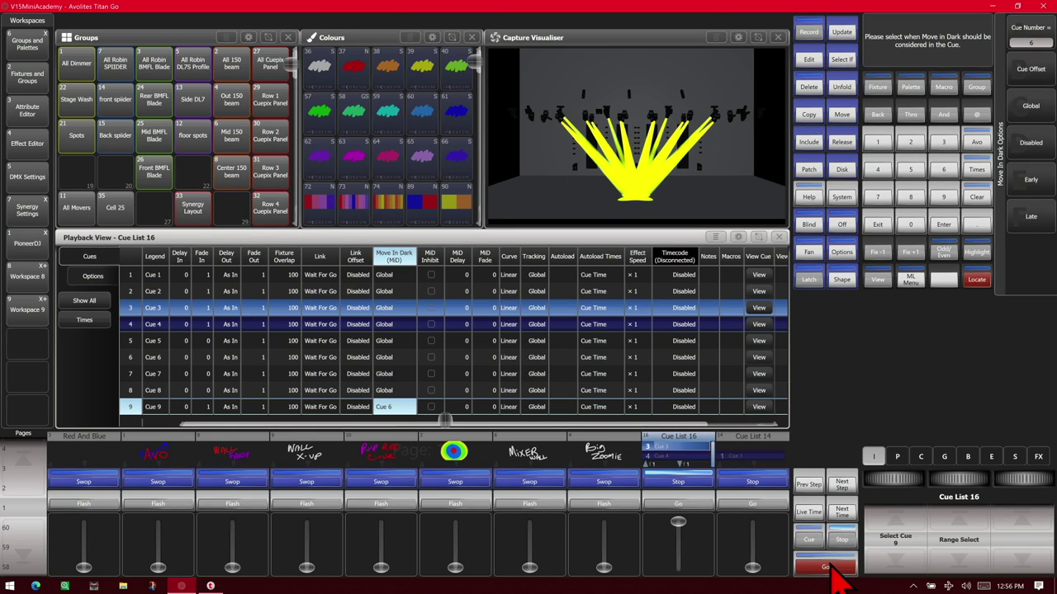
click(829, 568)
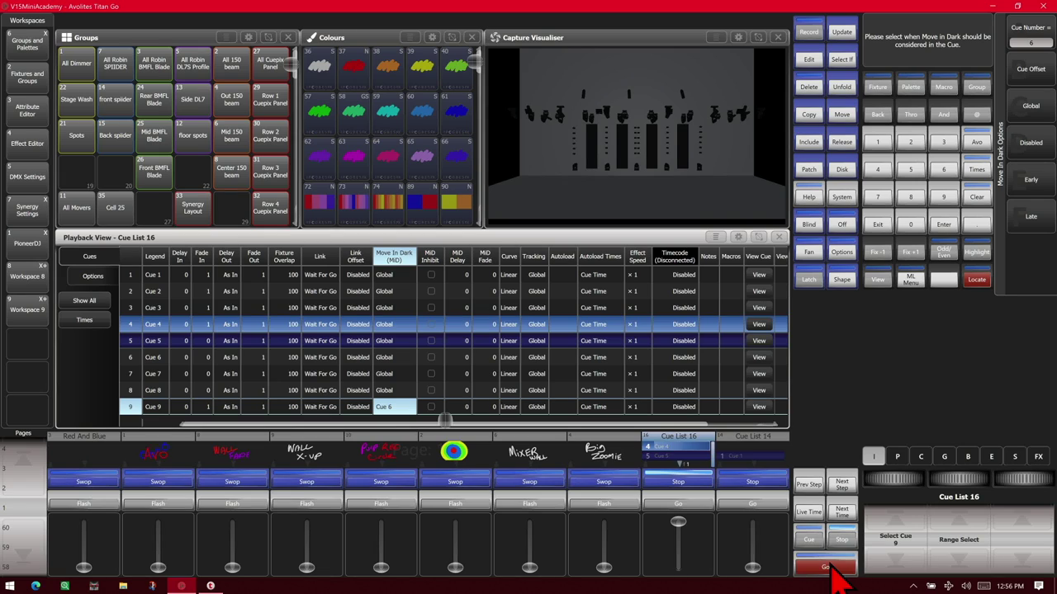
click(829, 568)
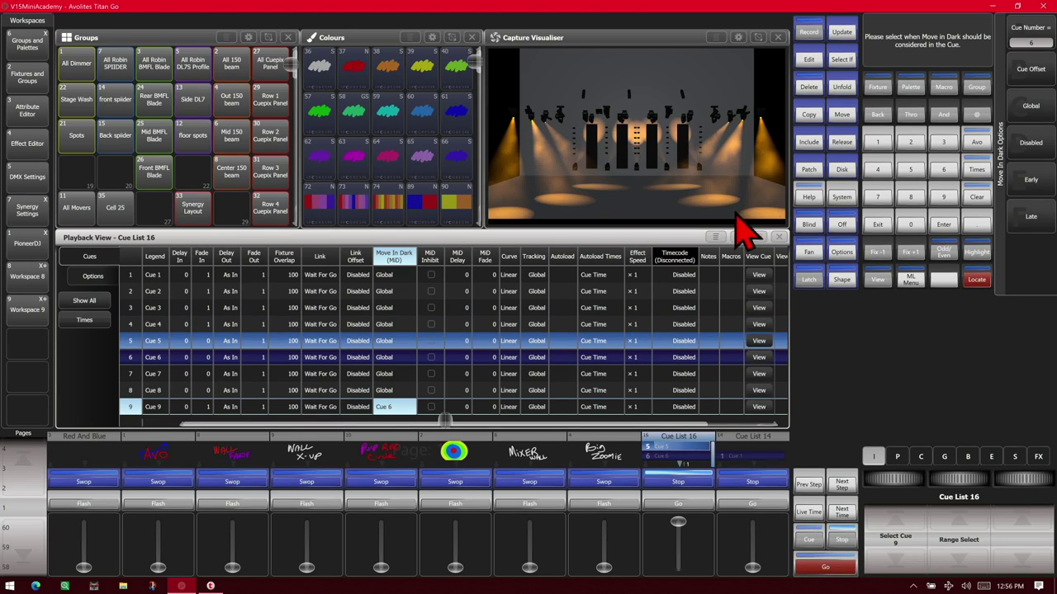
click(829, 568)
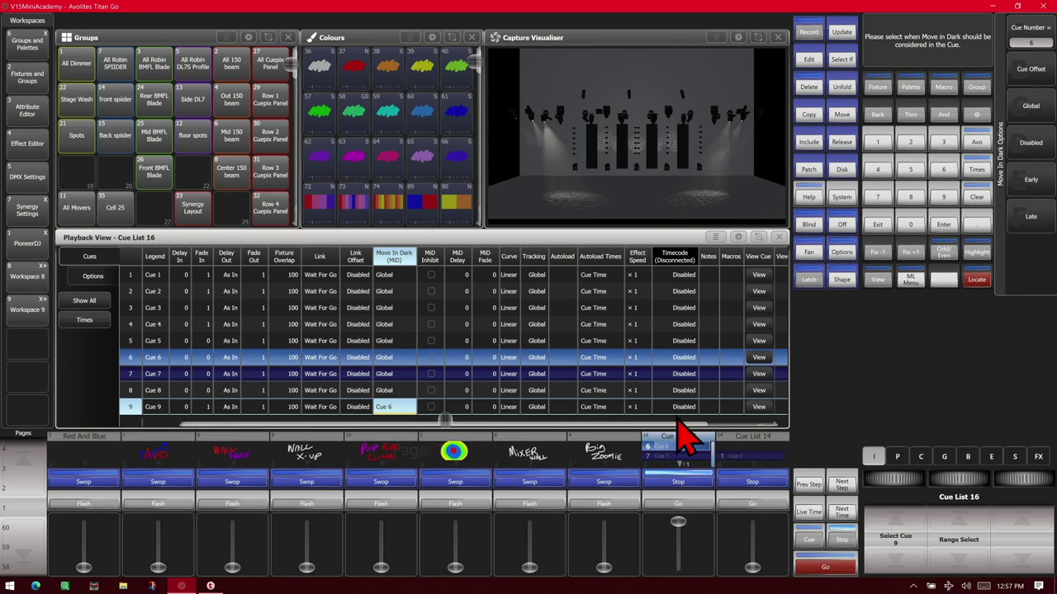
click(834, 568)
click(825, 568)
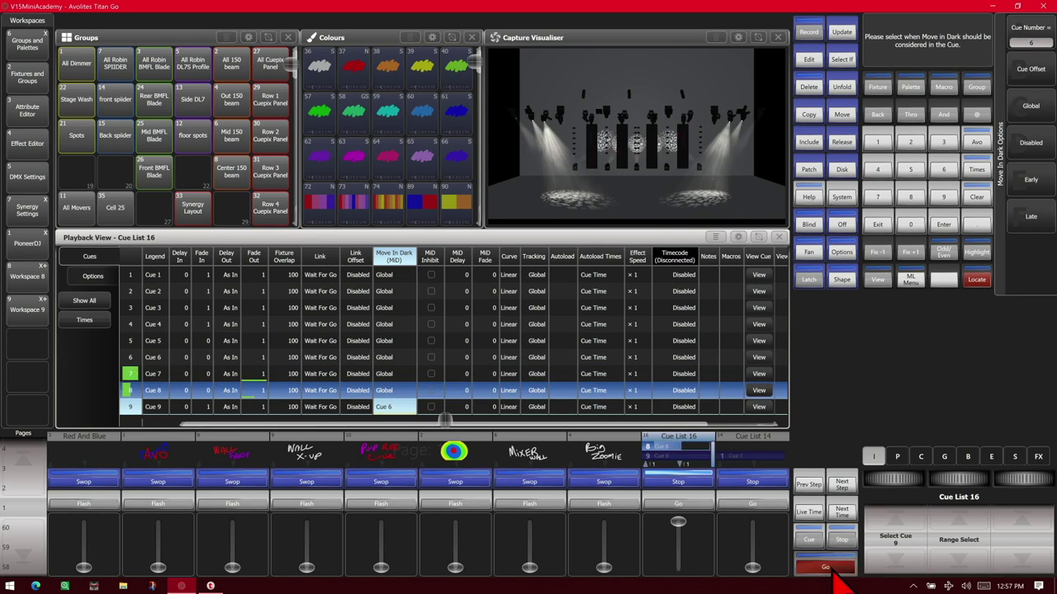
click(826, 568)
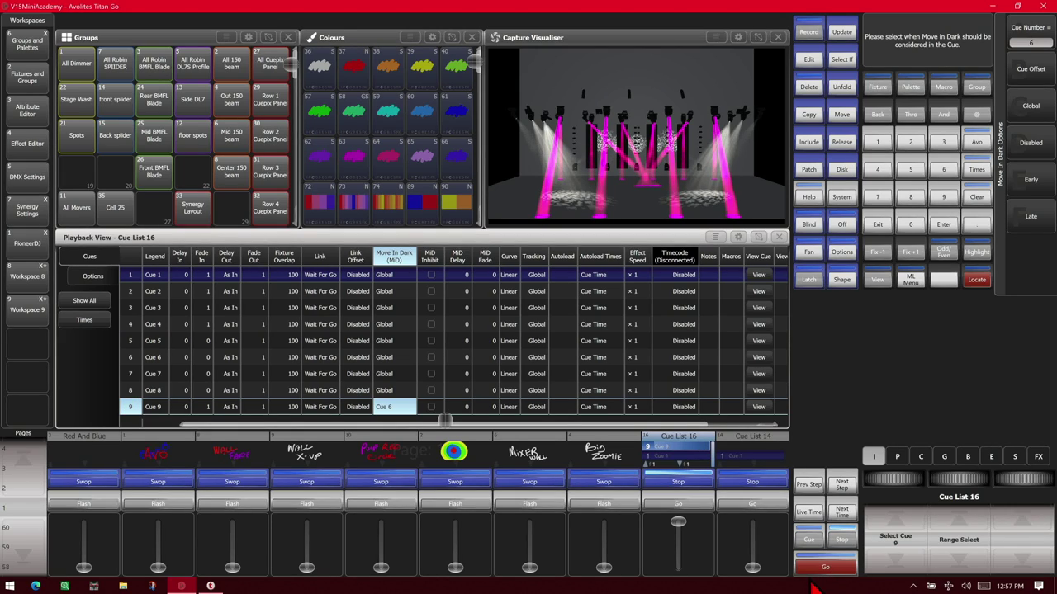
Step: Set Cue 9's Move In Dark to a cue offset of 2
click(1032, 74)
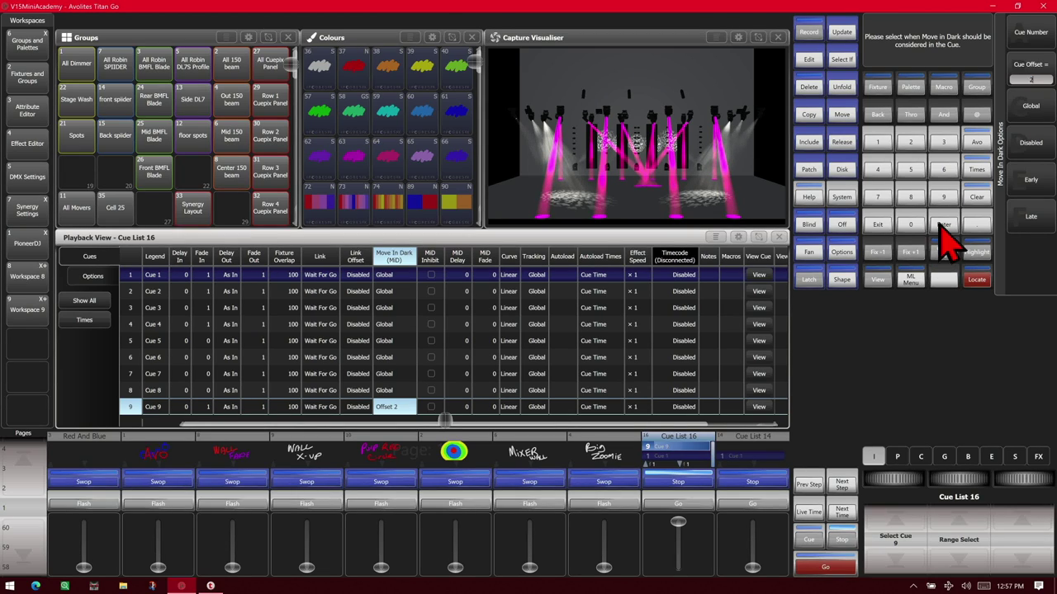
click(878, 225)
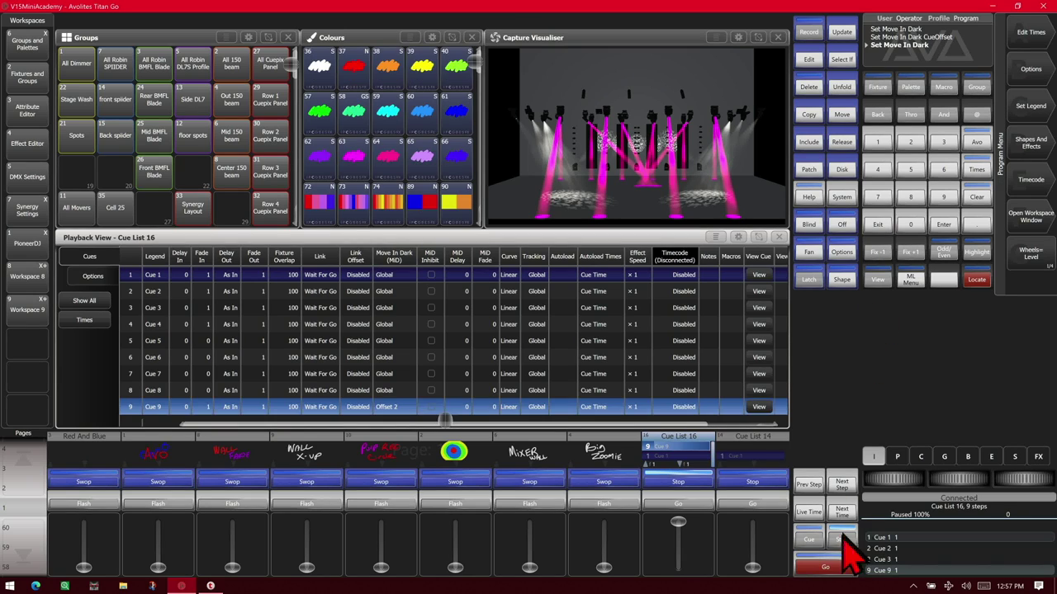
Step: Play Cue List 16 from Cue 1 to Cue 8, watching Cue 9's offset Move In Dark in the visualiser
click(830, 567)
click(830, 567)
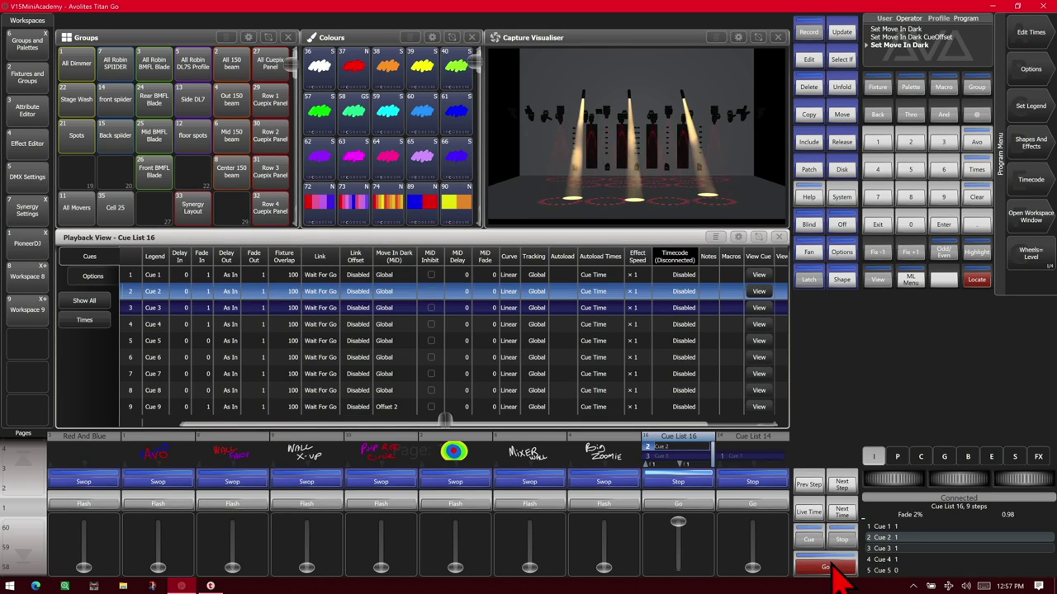
click(830, 566)
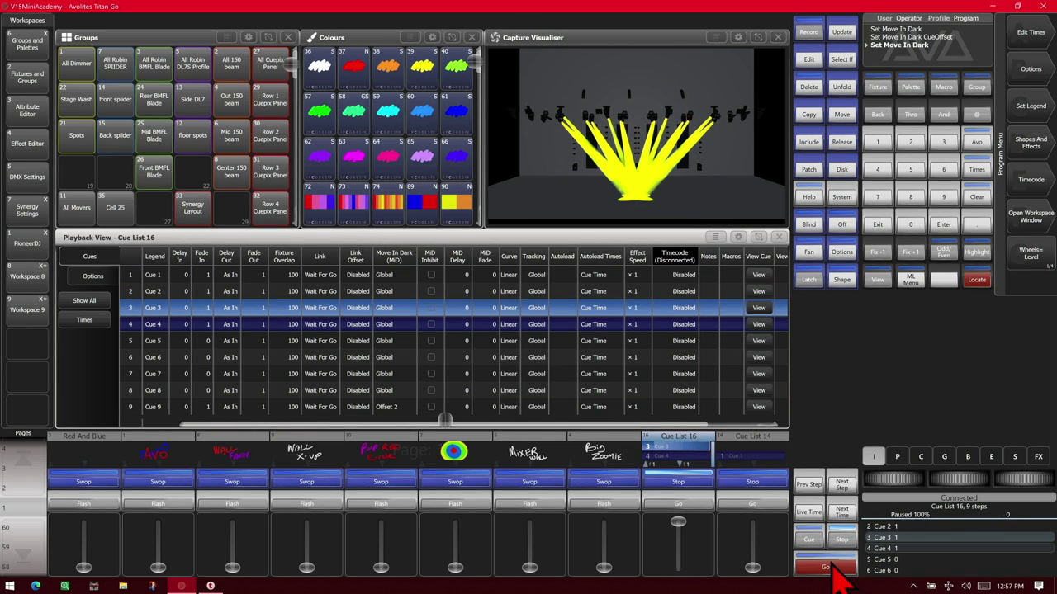
click(830, 567)
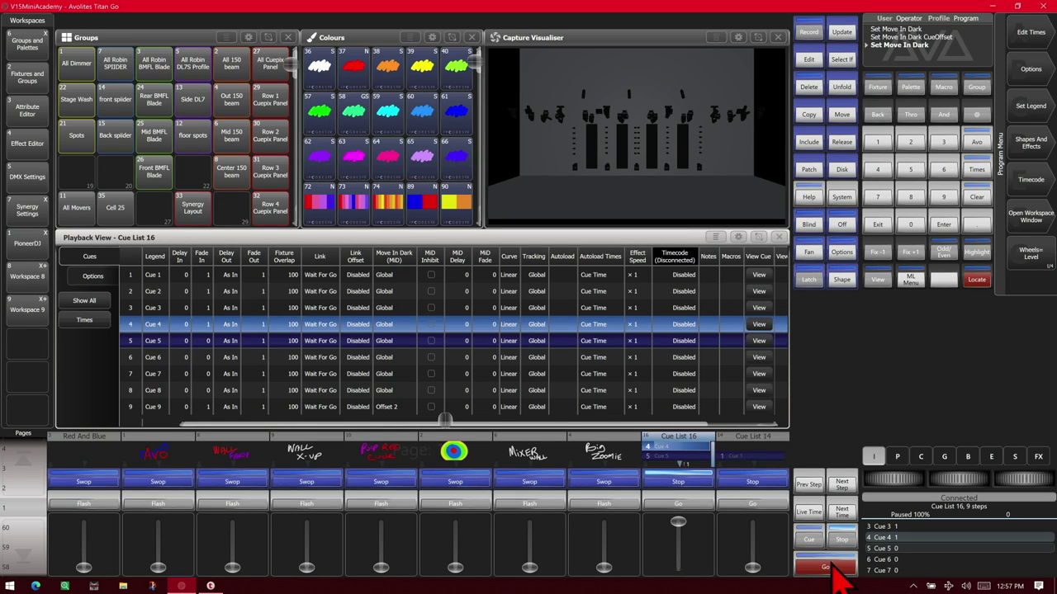
click(831, 566)
click(831, 566)
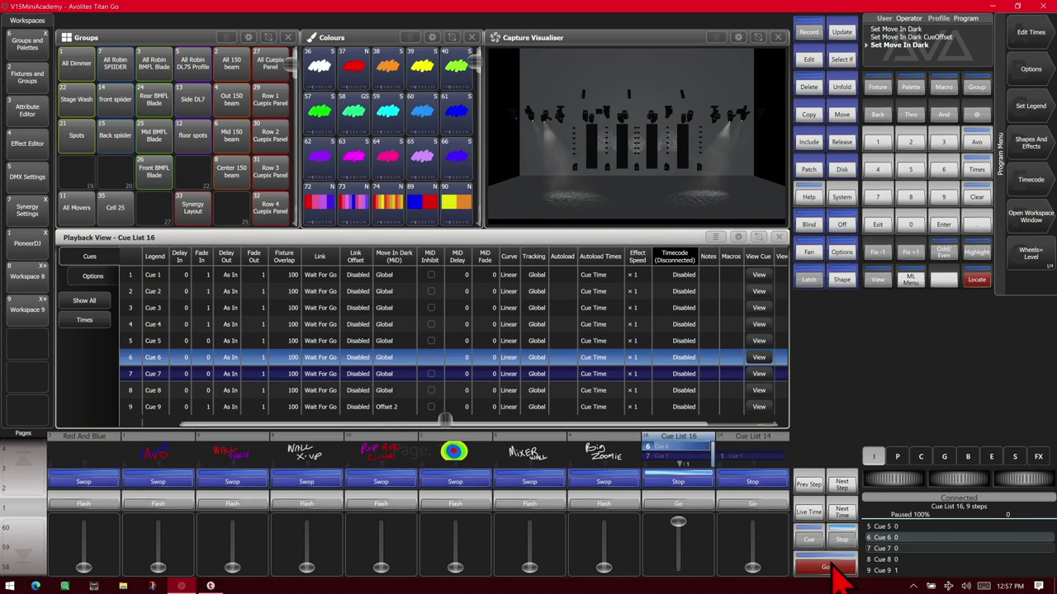
click(830, 566)
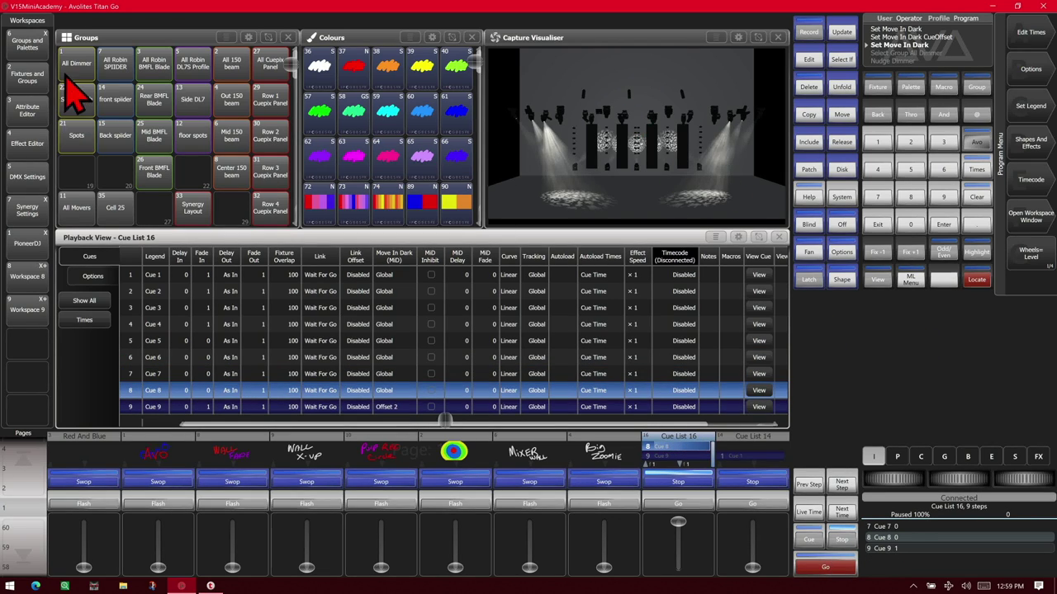
Step: Record Cue 8.1 in Cue List 16 with the All Dimmer group at 100%, and clear the programmer
click(76, 64)
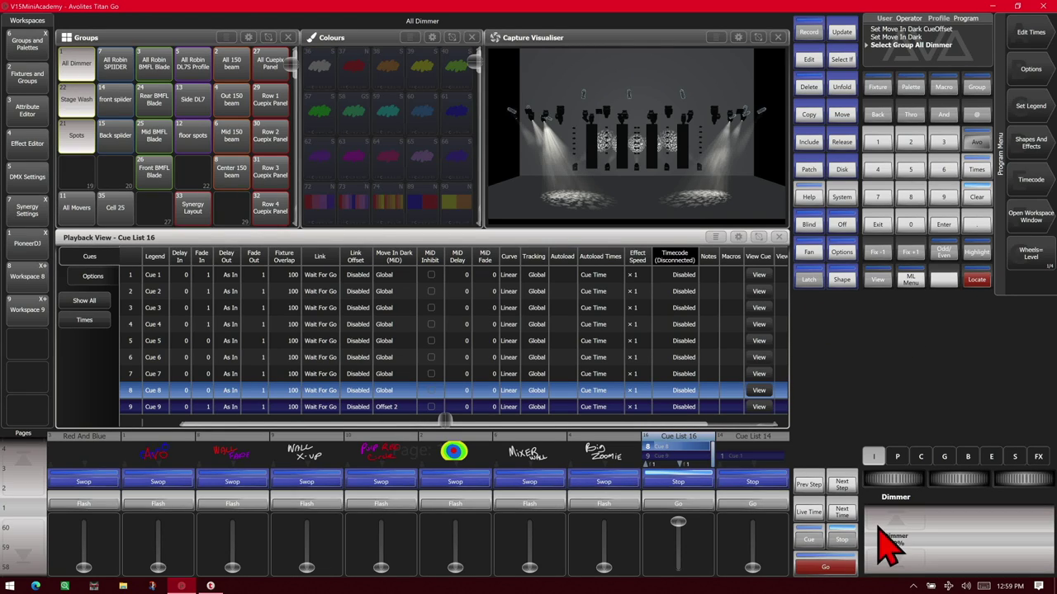
drag(887, 547, 880, 542)
click(808, 35)
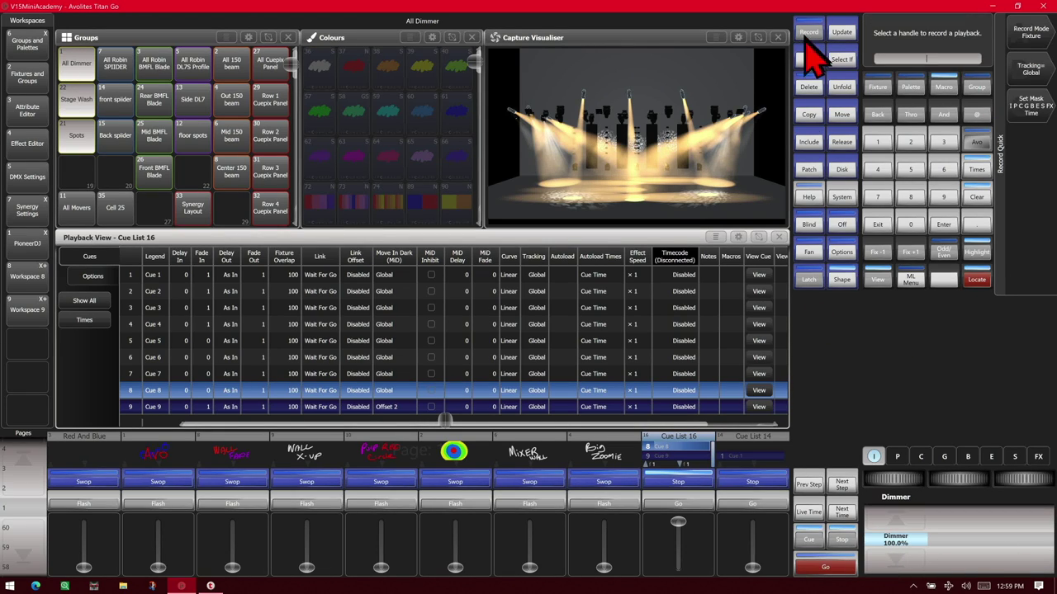
click(809, 541)
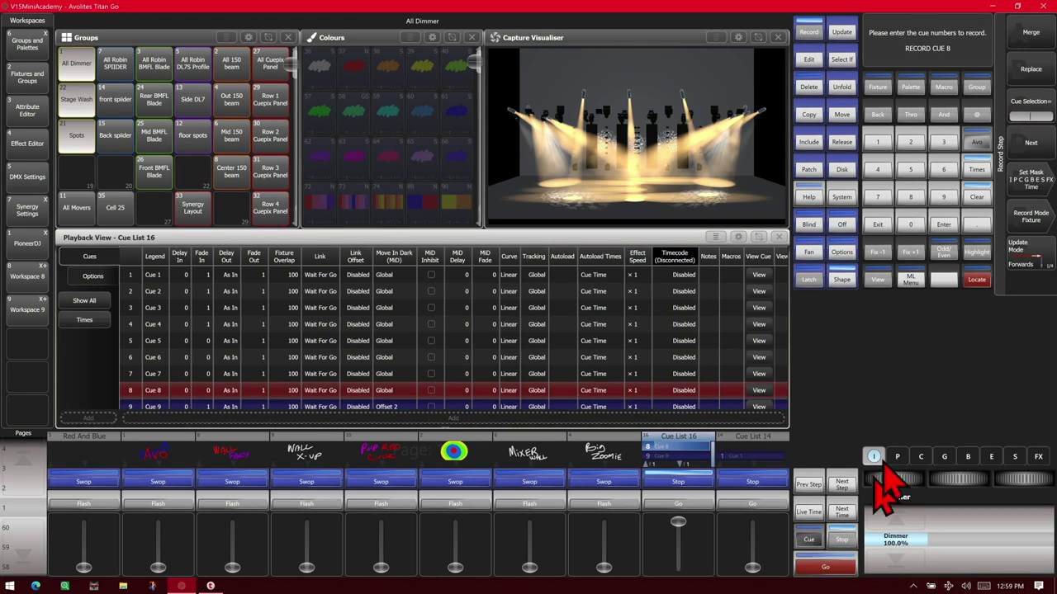
click(978, 225)
click(877, 145)
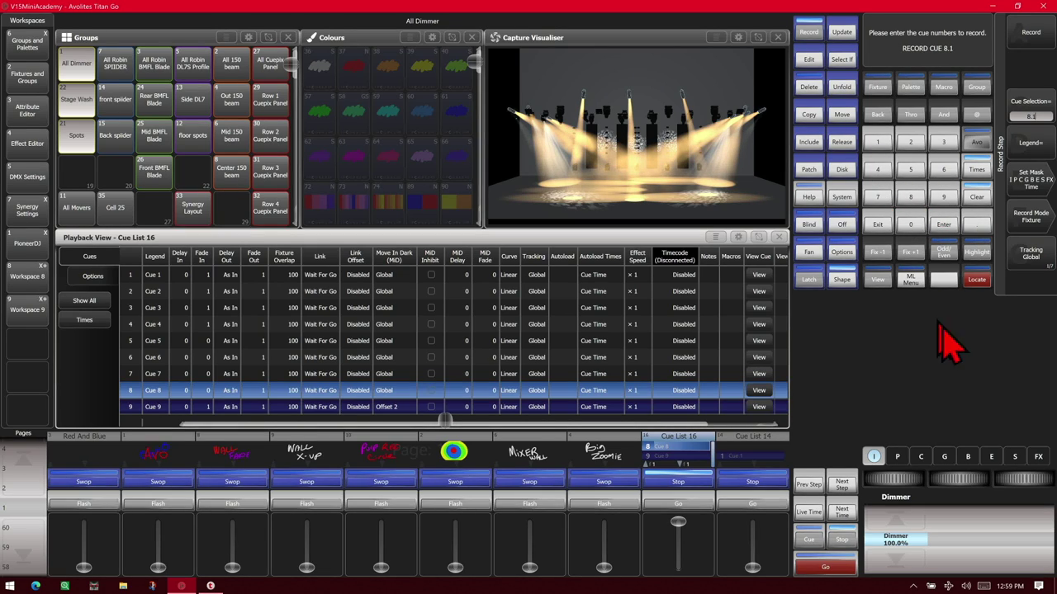
click(1034, 41)
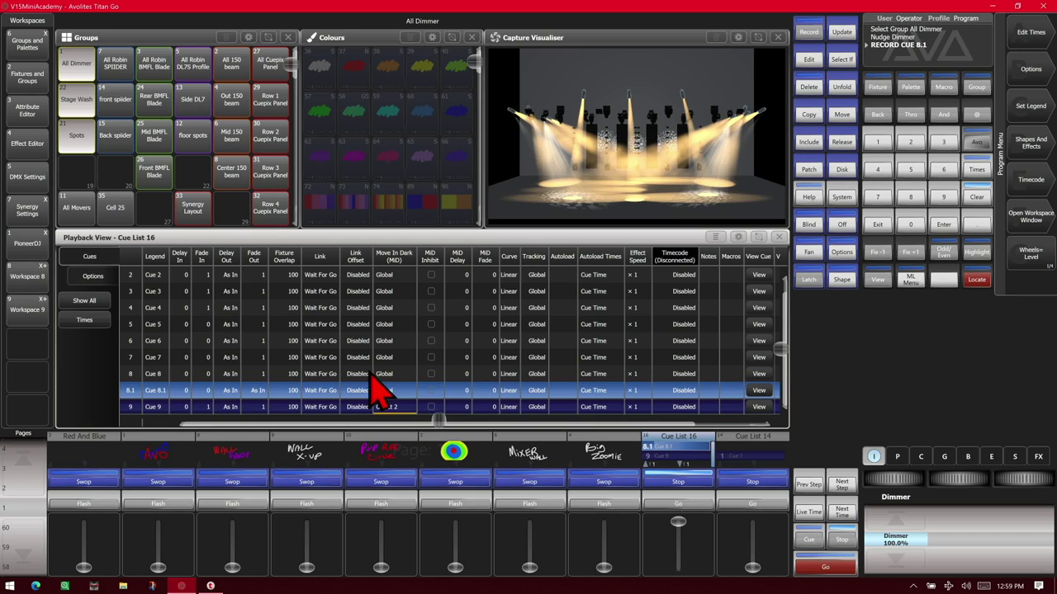
click(976, 197)
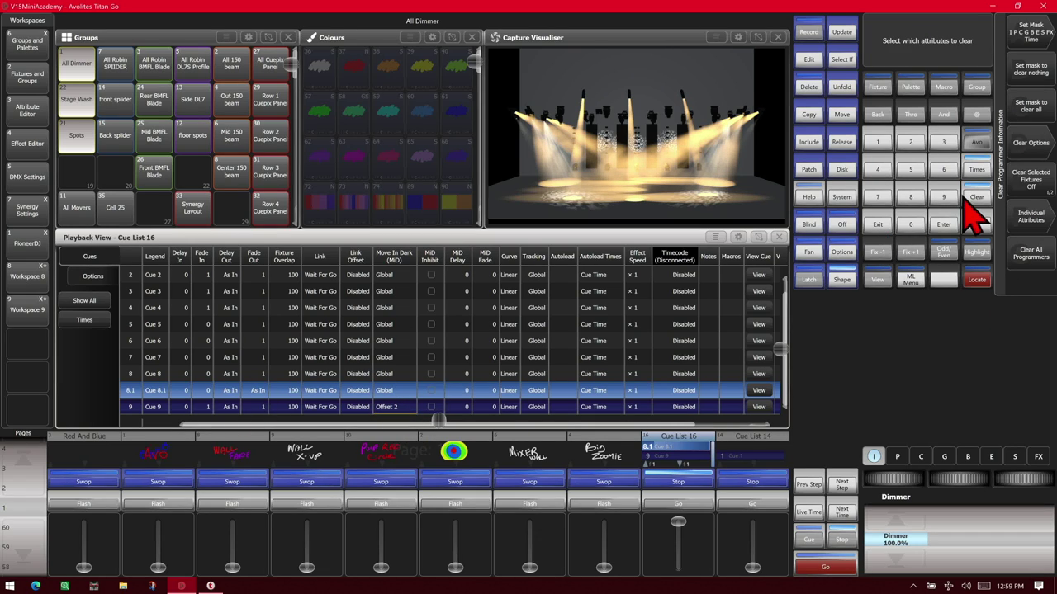
Step: Run Cue List 16 from Cue 1 through Cues 8.1 and 9, checking where Cue 9's offset triggers the move
click(832, 575)
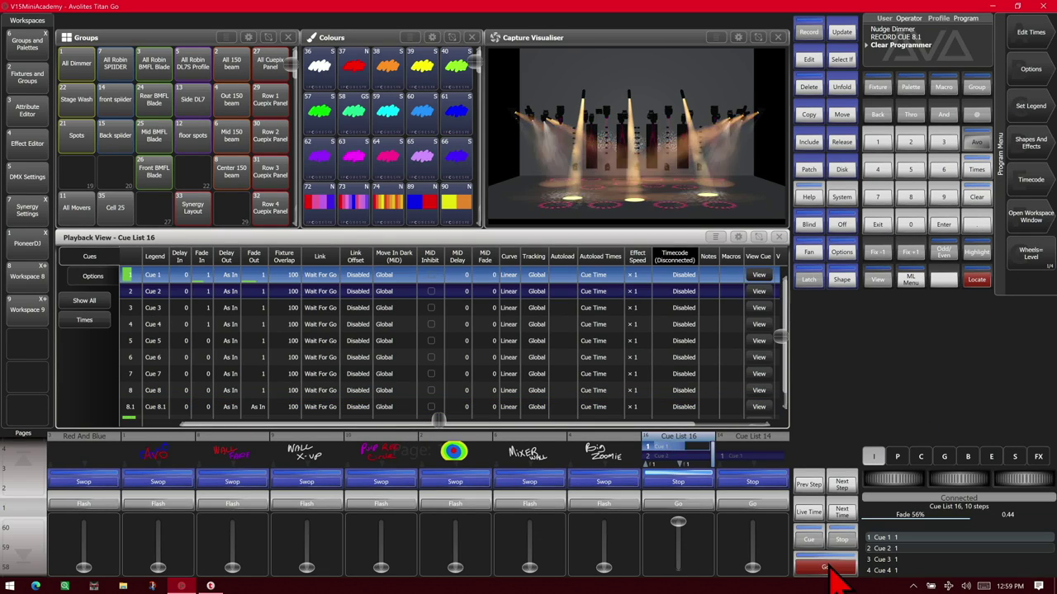
click(832, 575)
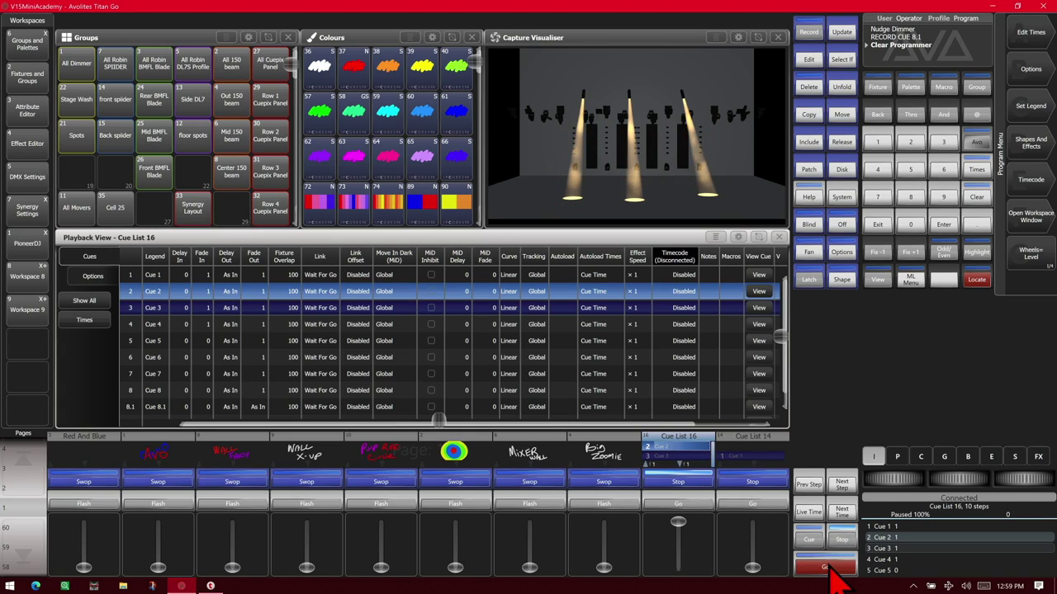
click(832, 575)
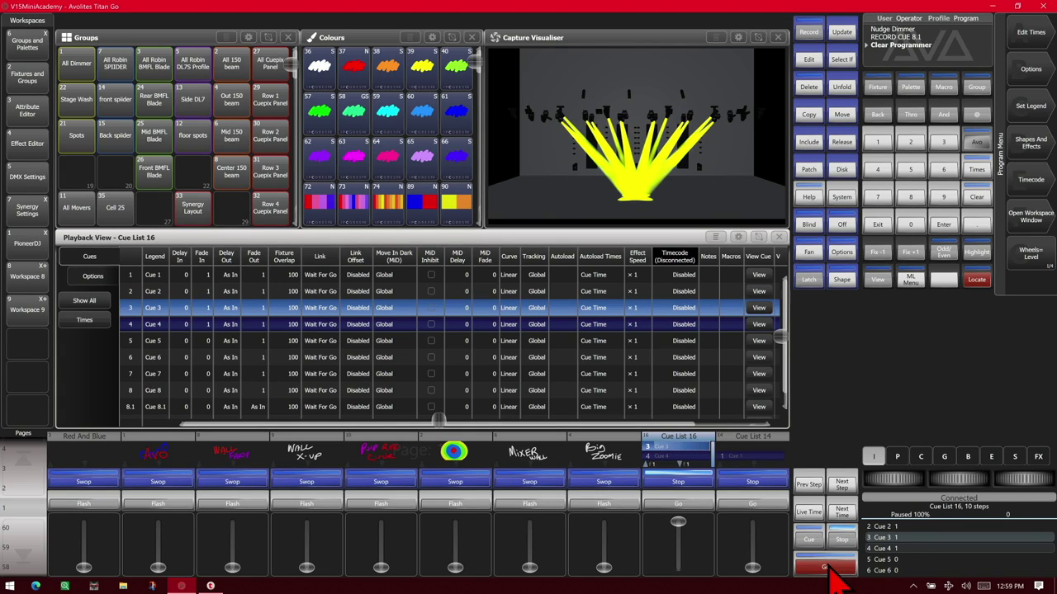
click(832, 575)
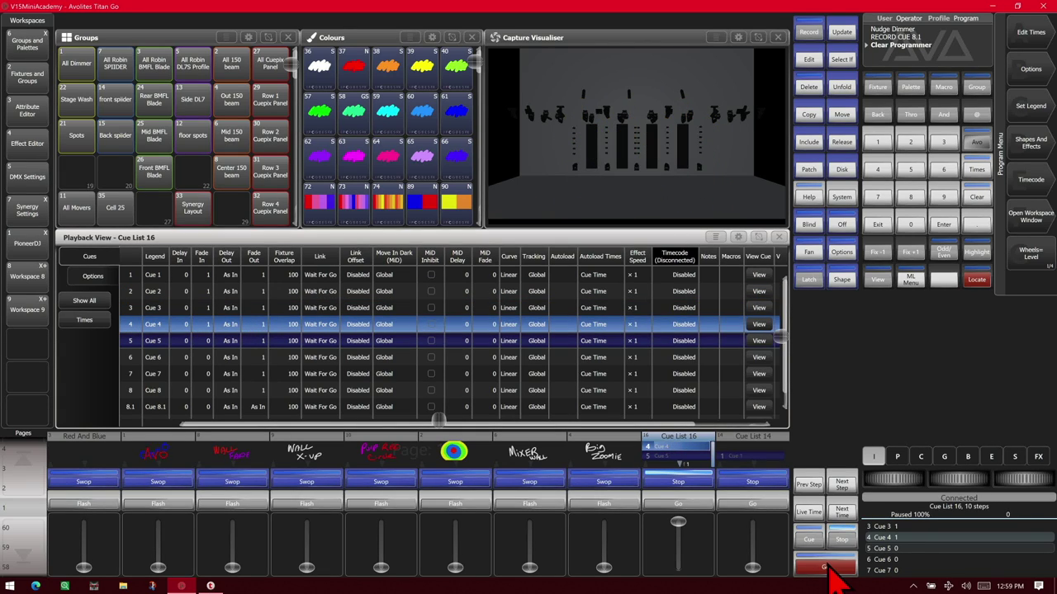
click(832, 575)
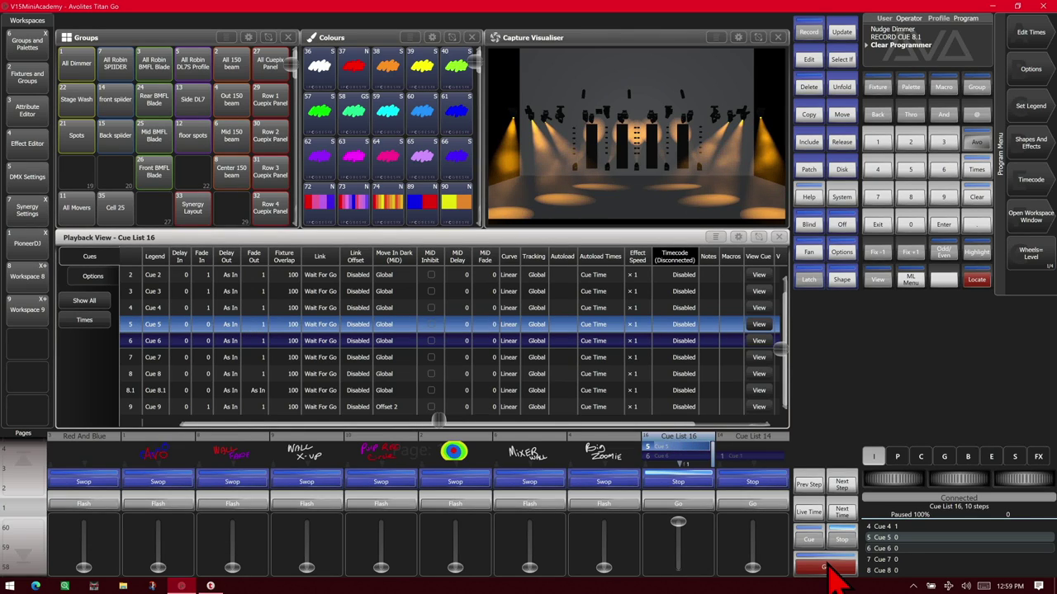
click(832, 576)
click(832, 575)
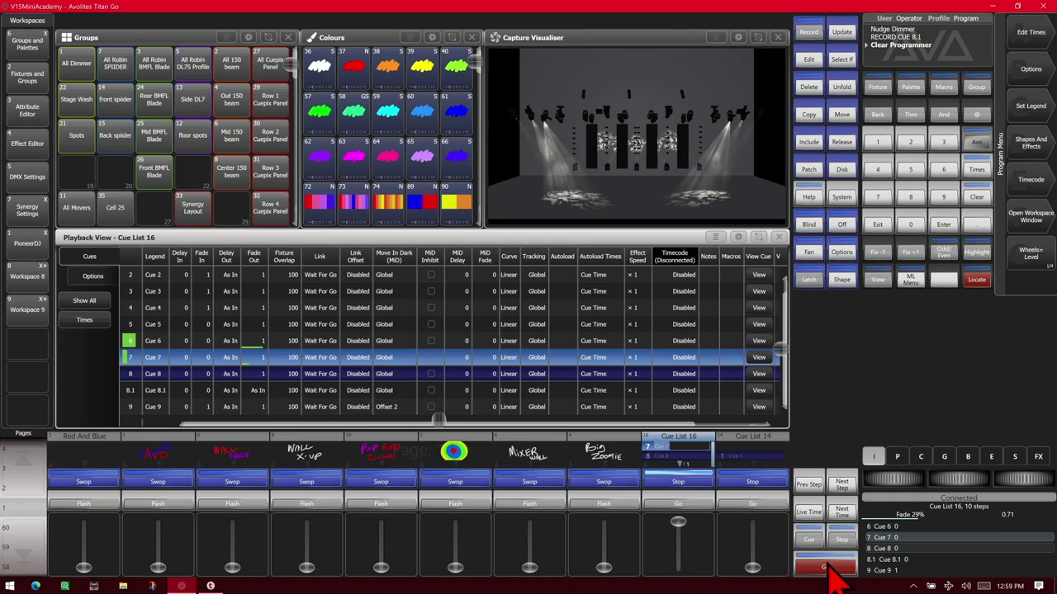
click(832, 576)
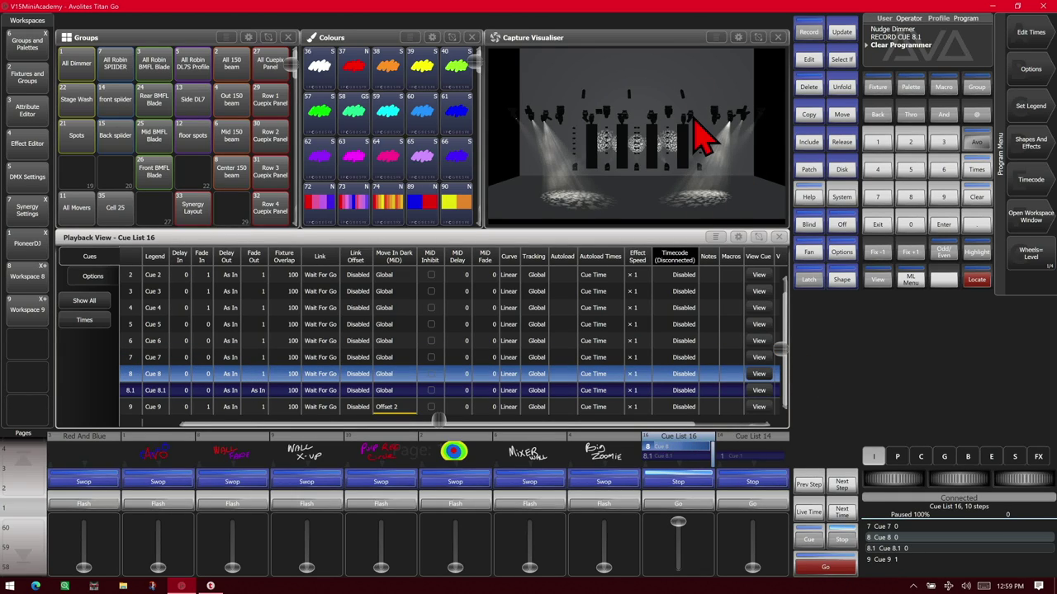
click(823, 570)
click(823, 569)
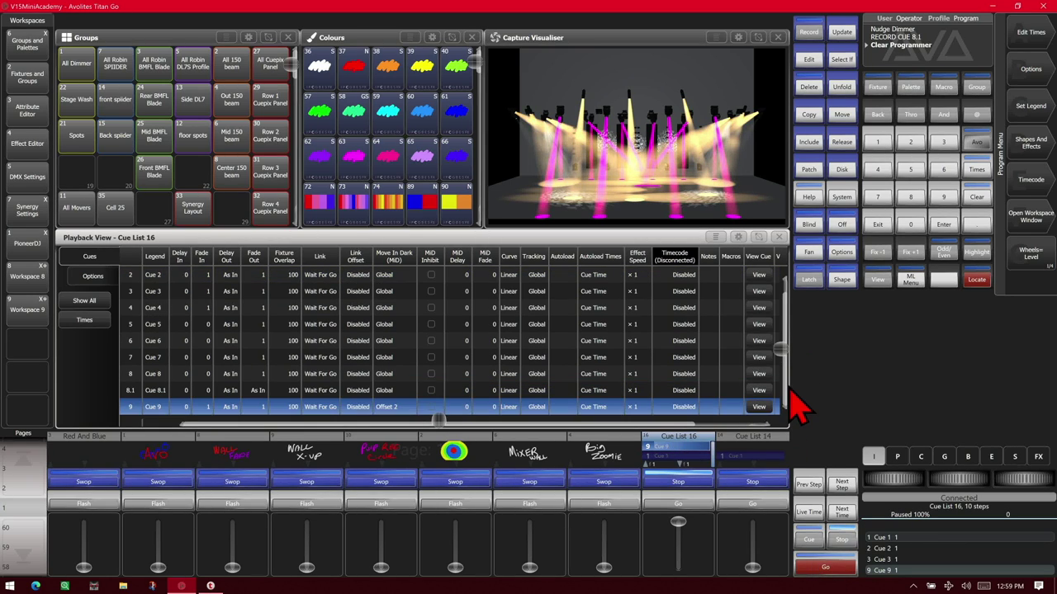
click(835, 573)
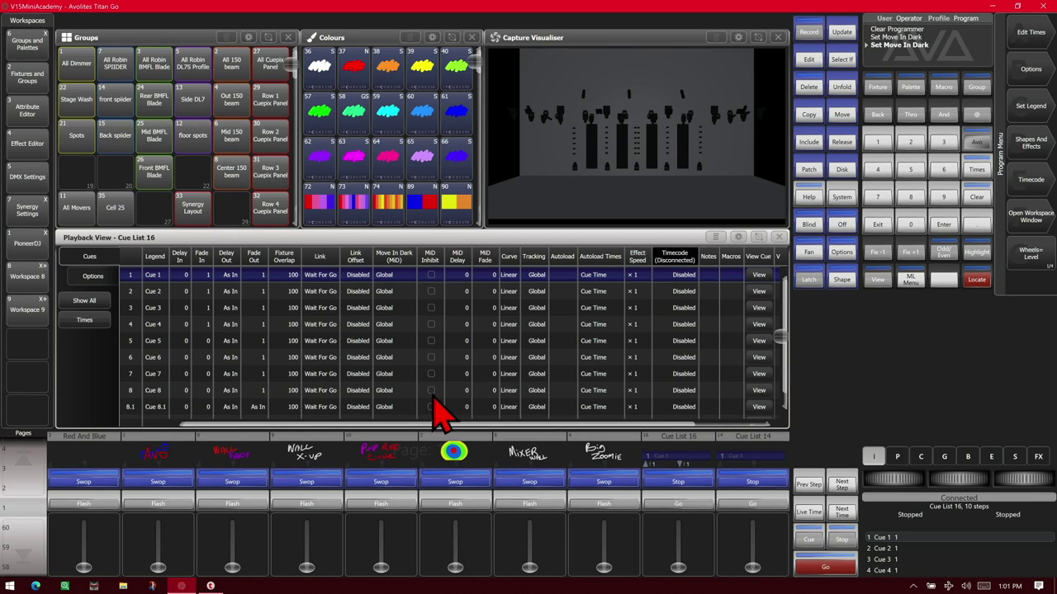
Step: Enable MiD Inhibit for Cue 8
click(431, 390)
click(1031, 33)
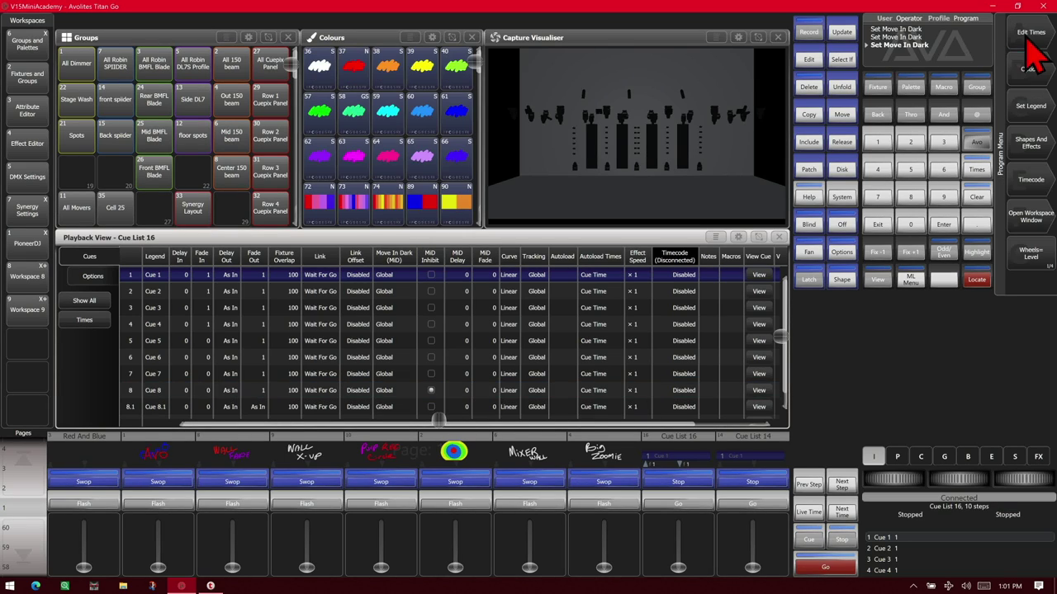
Step: Run Cue List 16 from Cue 1 through Cue 9 to check the effect of Cue 8's MiD Inhibit, and release the cue list
drag(678, 568, 684, 463)
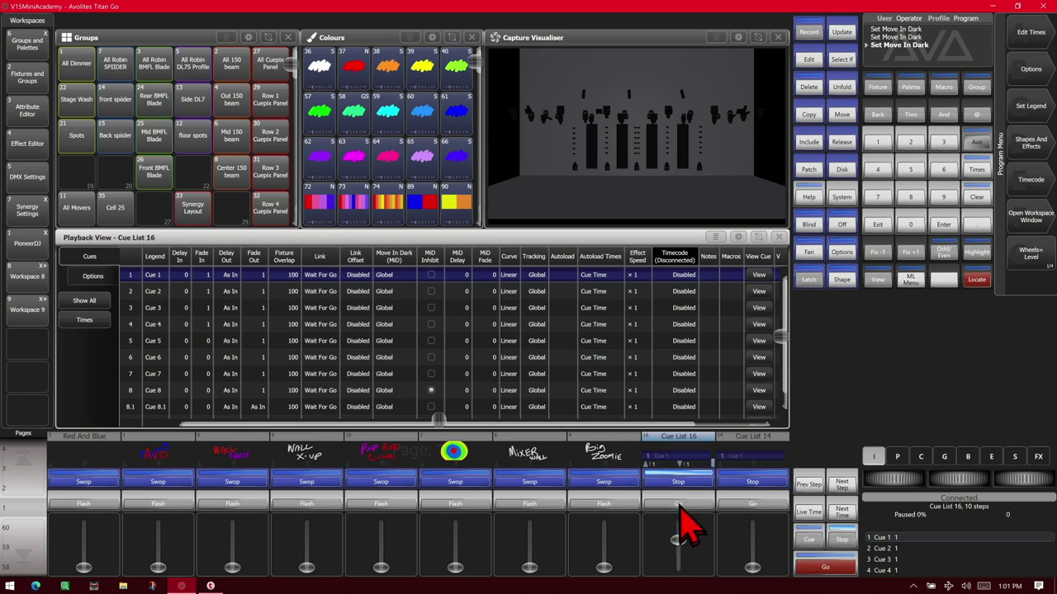
click(825, 567)
click(823, 577)
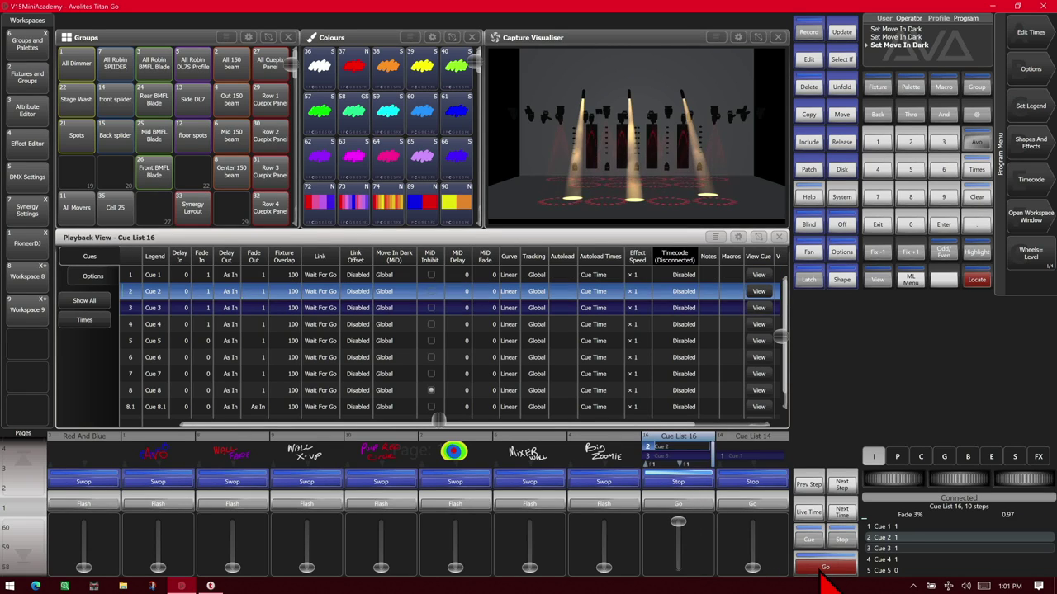
click(823, 577)
click(823, 577)
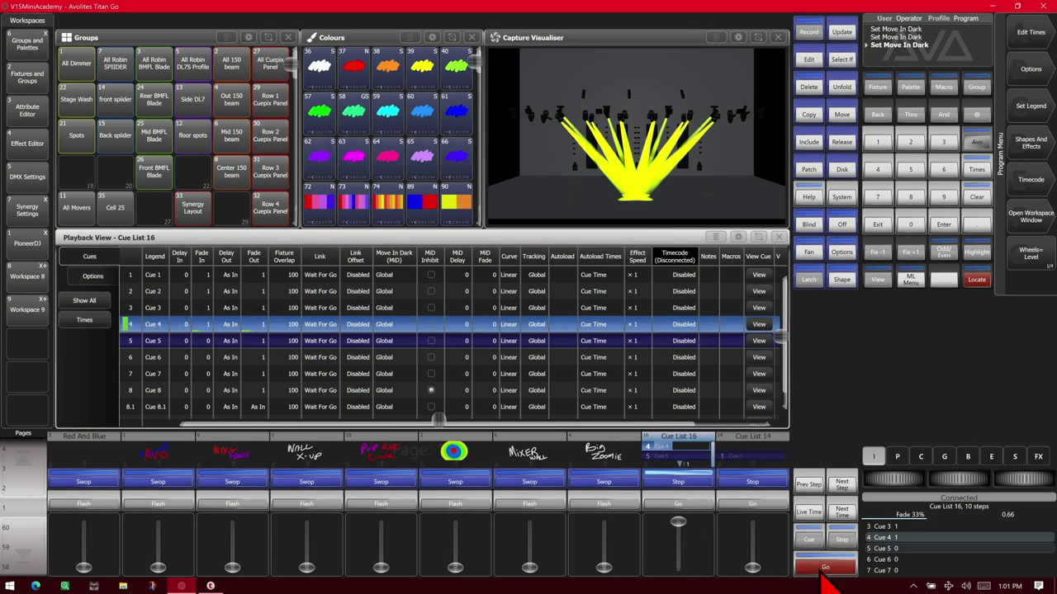
click(823, 577)
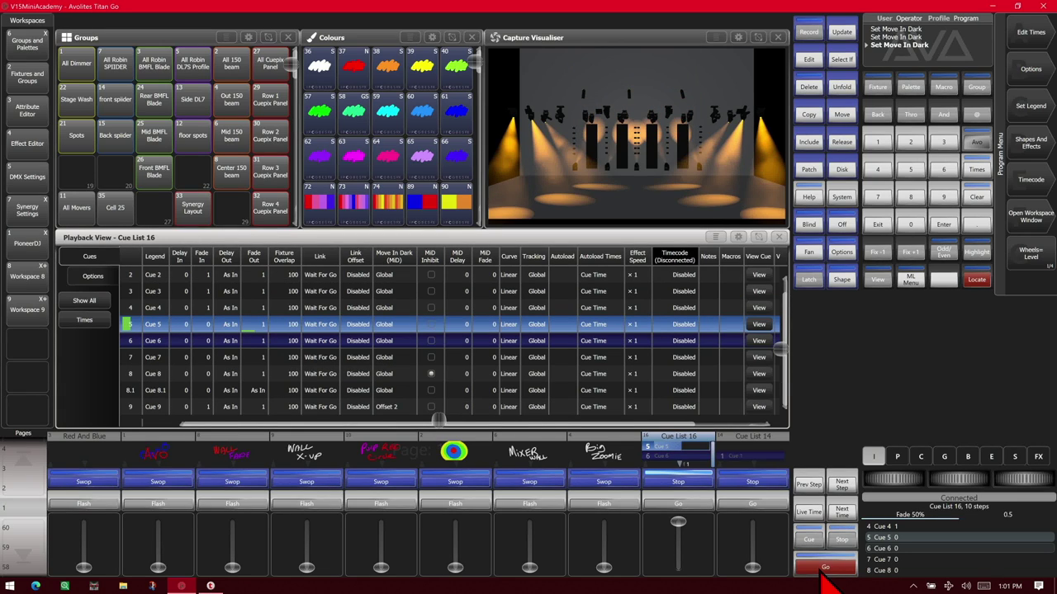
click(823, 577)
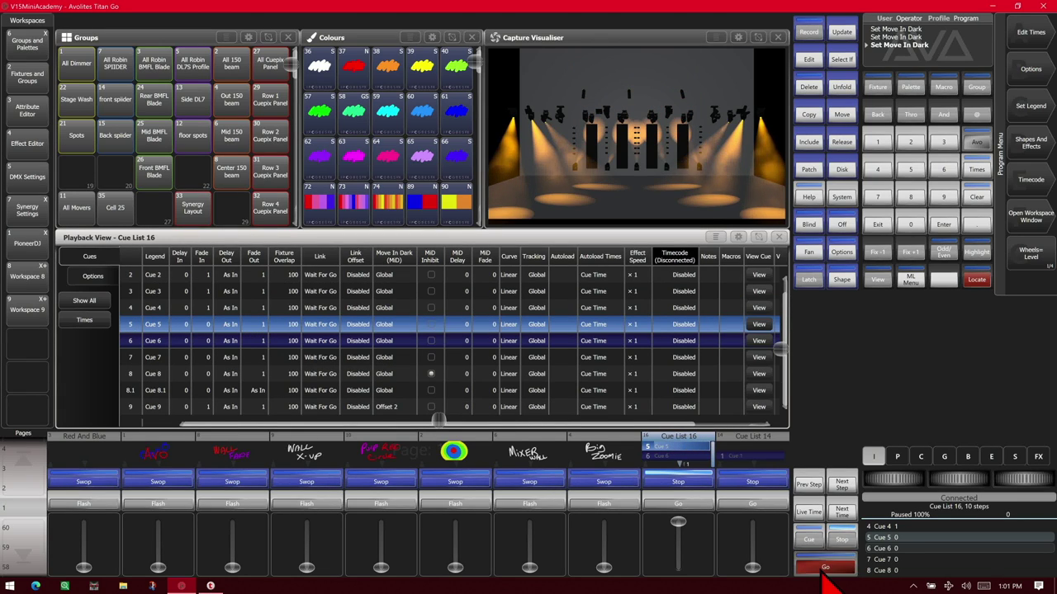
click(823, 577)
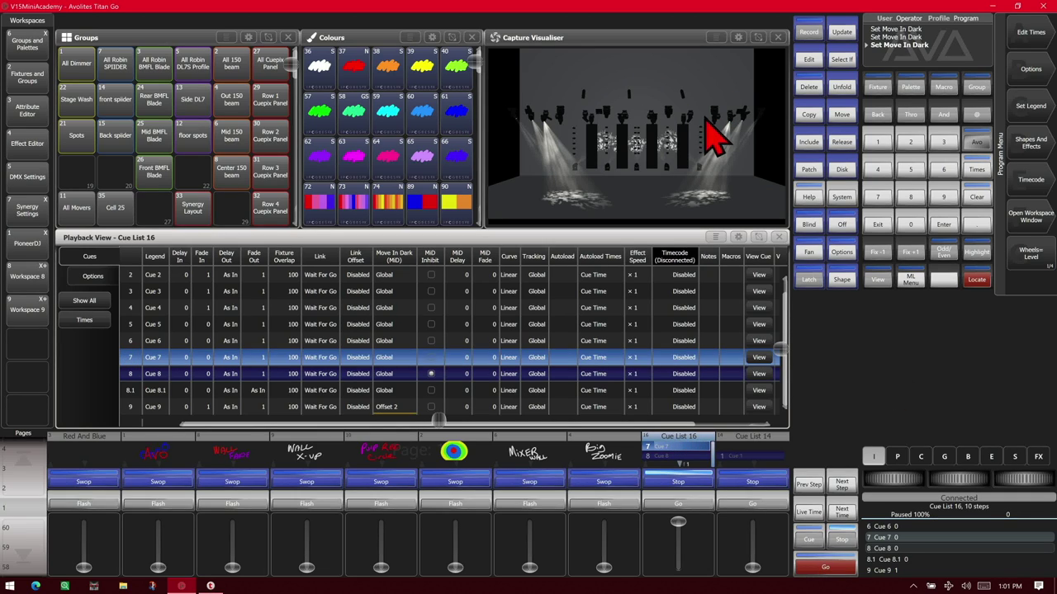
click(832, 571)
click(832, 571)
click(830, 570)
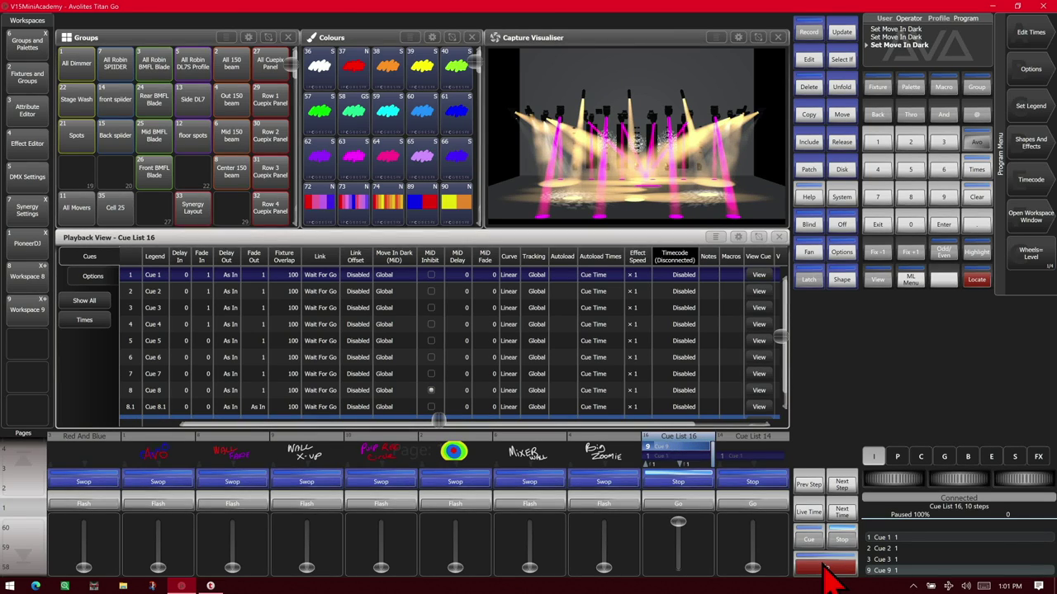
click(842, 146)
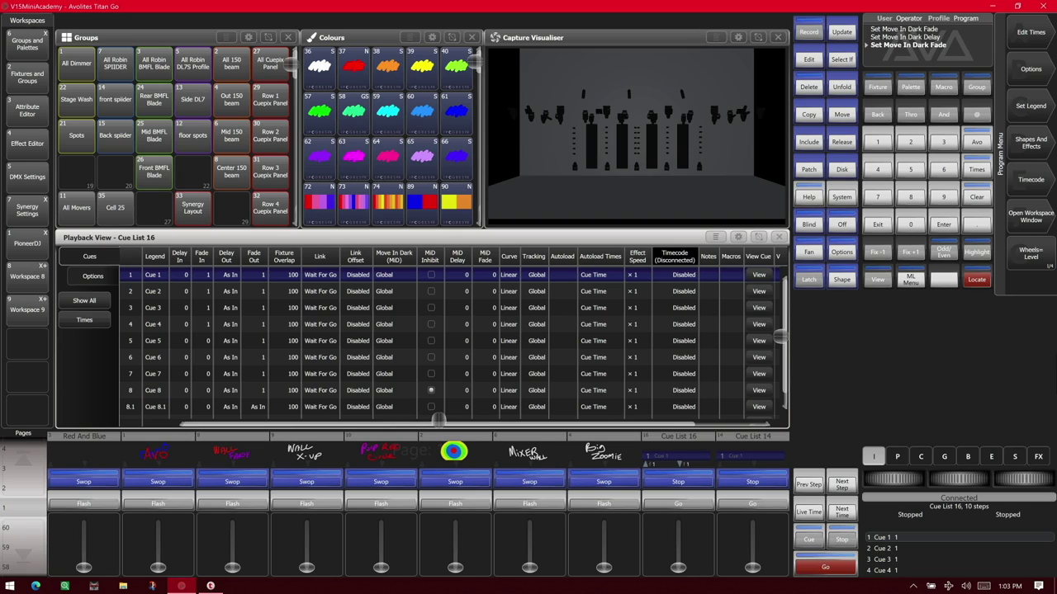
Step: Set Cue 3's MiD Delay to 1 s and MiD Fade to 3 s, with Move In Dark set to Early
click(466, 312)
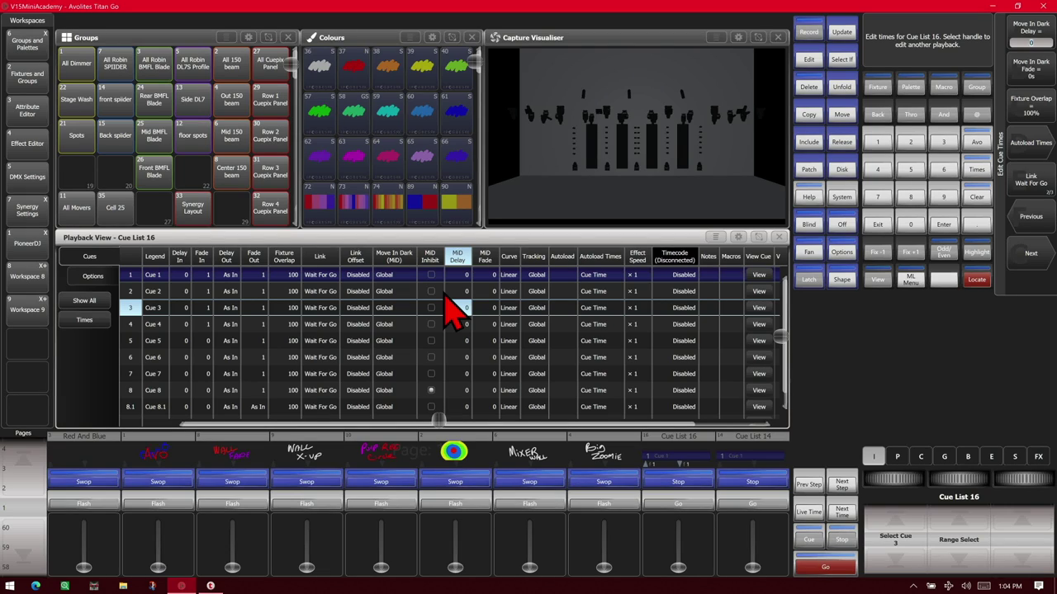
click(493, 311)
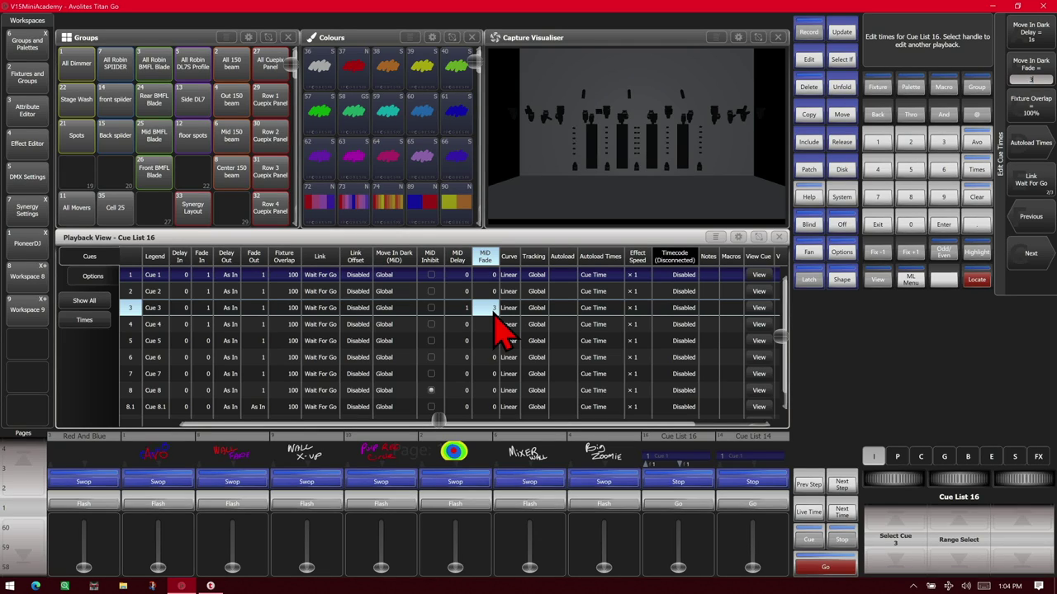
click(942, 226)
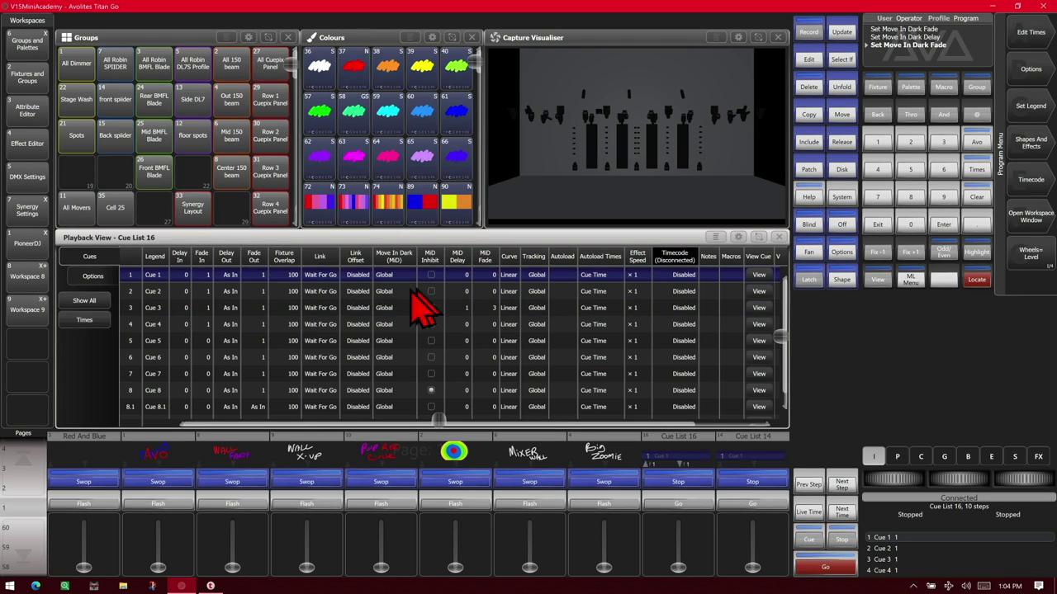
click(384, 309)
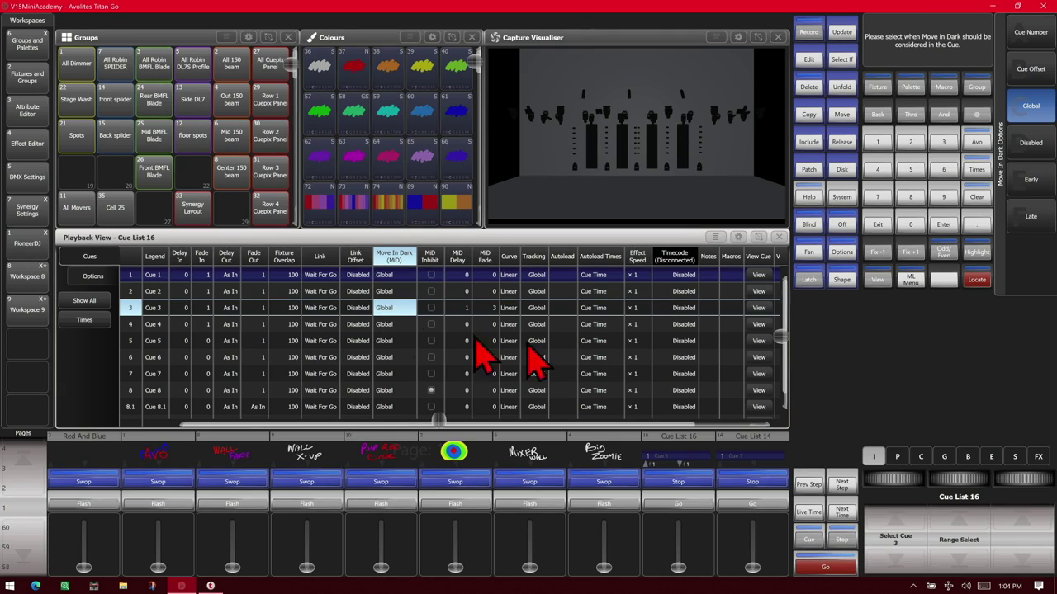
click(1031, 179)
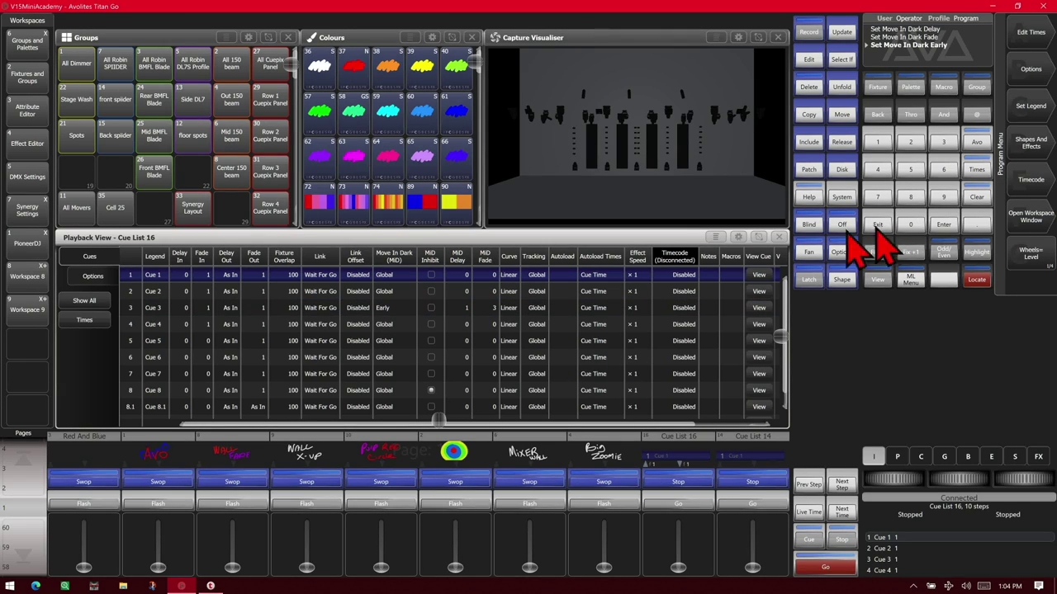
Step: Play Cue List 16 from Cue 1 to Cue 4, checking Cue 3's early Move In Dark with its delay and fade
click(673, 481)
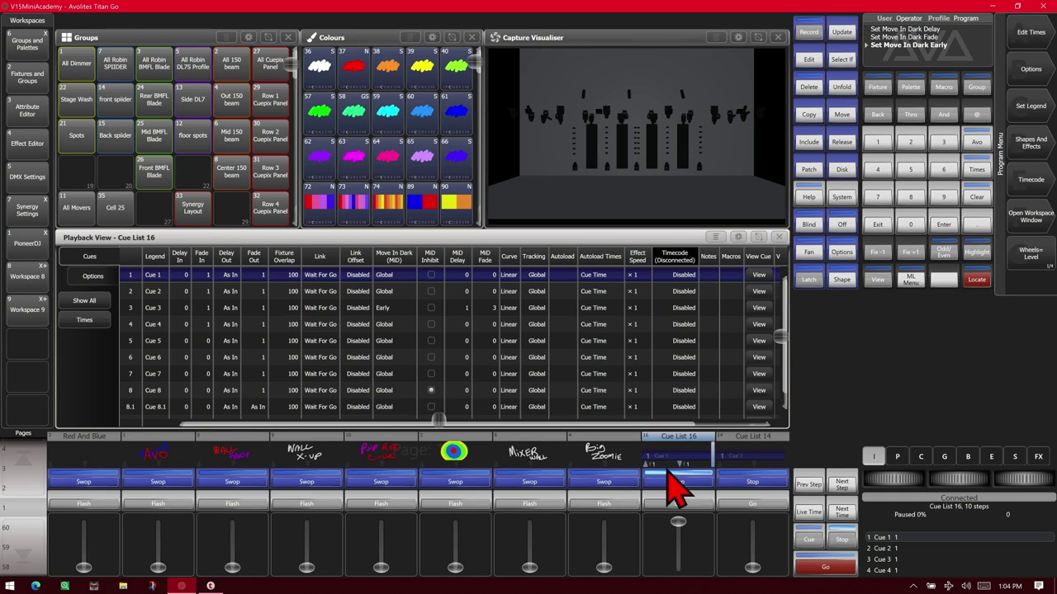
click(824, 568)
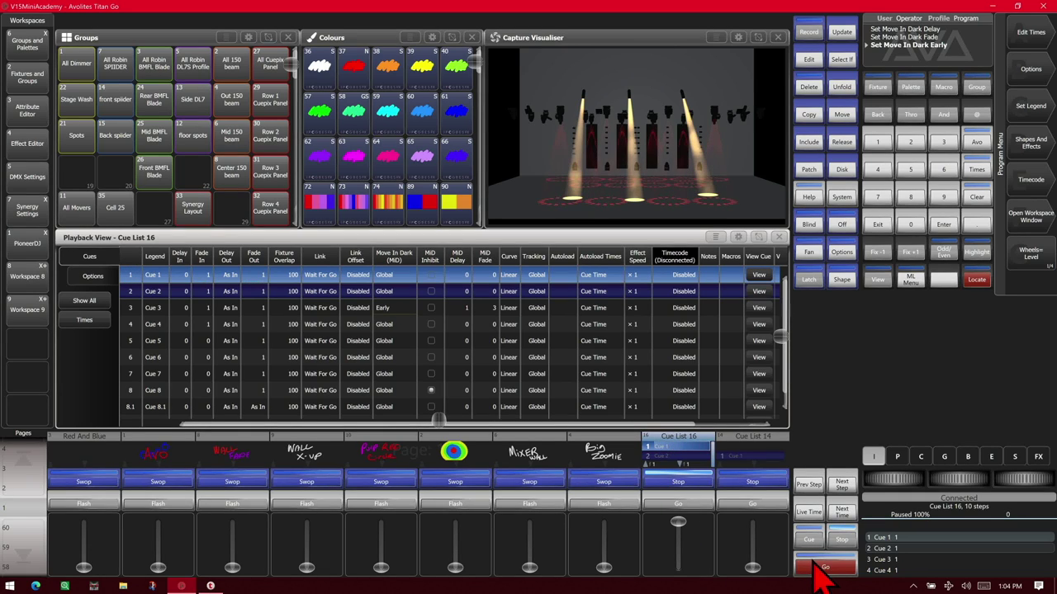
click(824, 568)
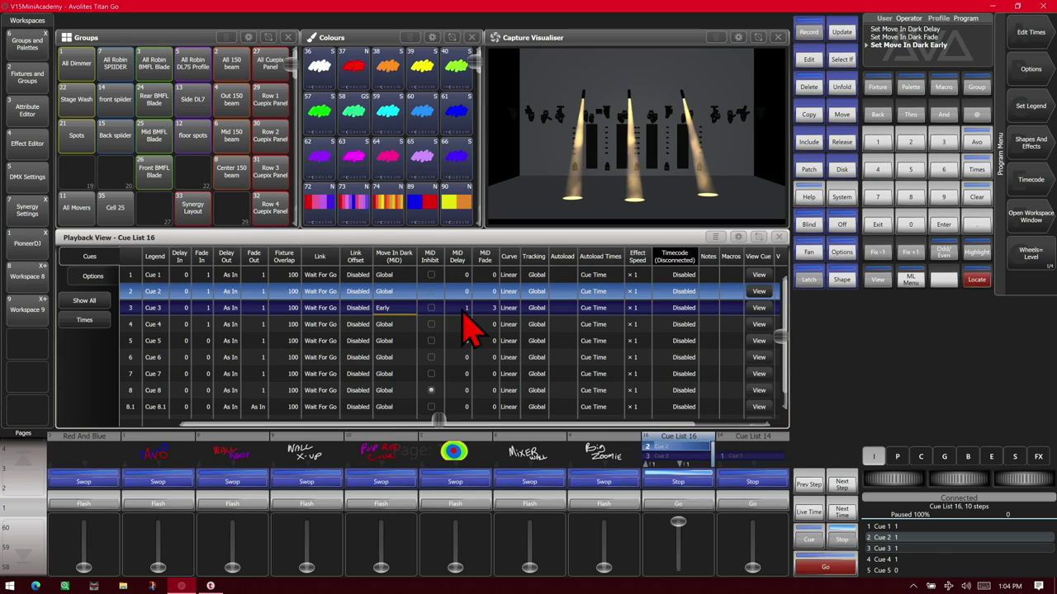
click(825, 567)
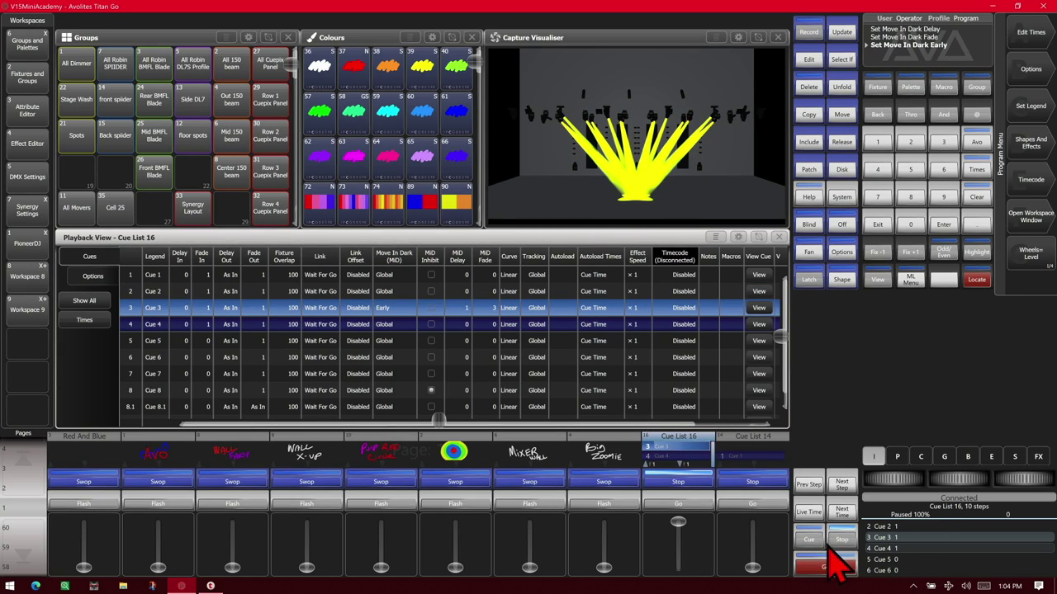
click(842, 569)
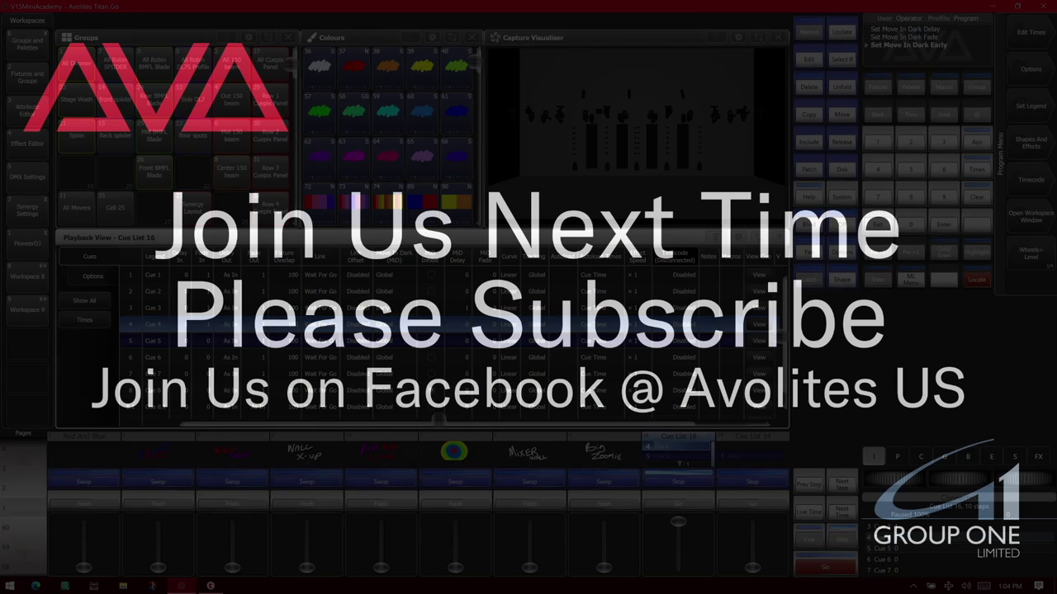